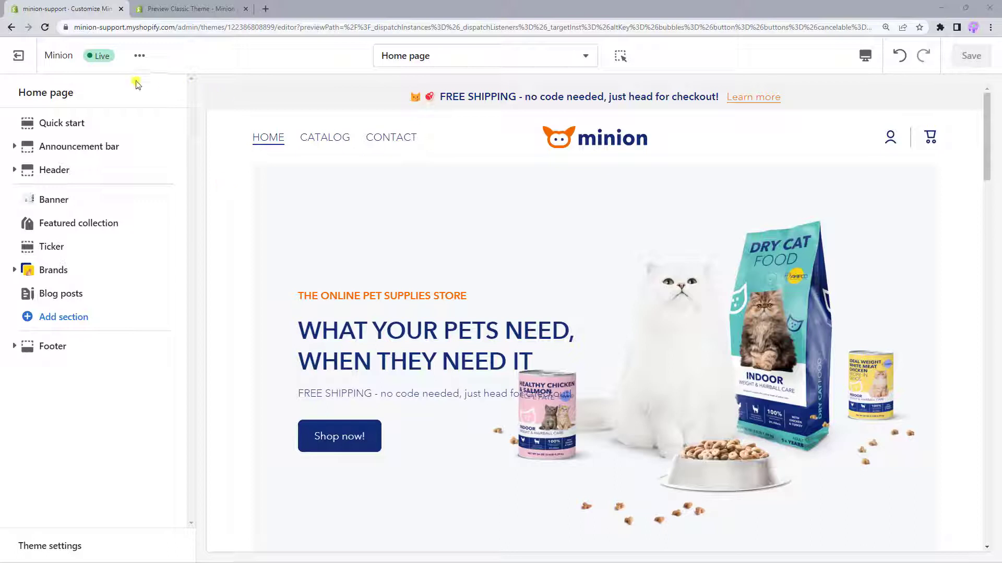
Inspect the Pet menu's Dog sub-items in a new admin tab, then go back to the theme editor.
{"action": "middle_click", "coordinate": [18, 60]}
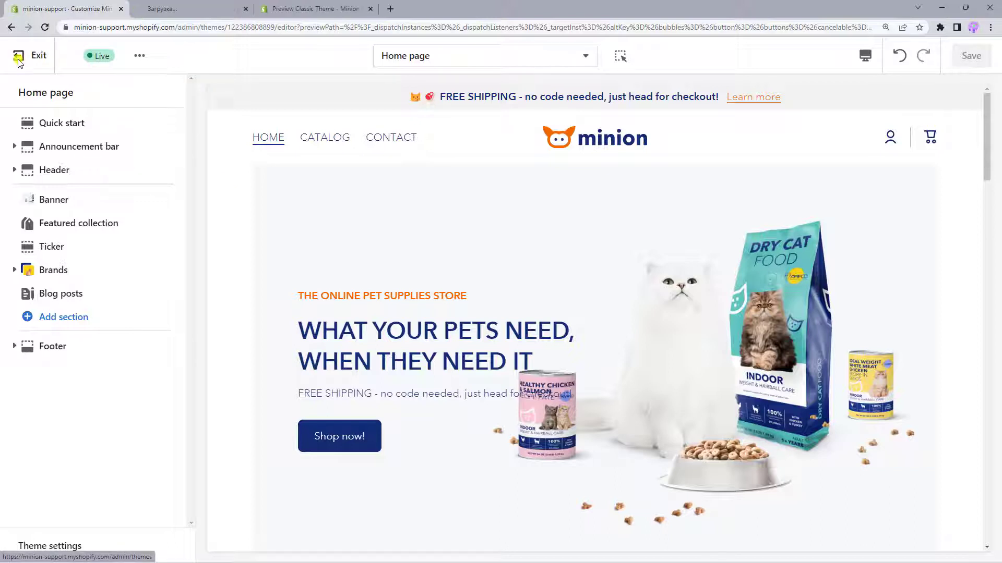
{"action": "left_click", "coordinate": [144, 11]}
{"action": "left_click_drag", "start_coordinate": [143, 11], "coordinate": [21, 9]}
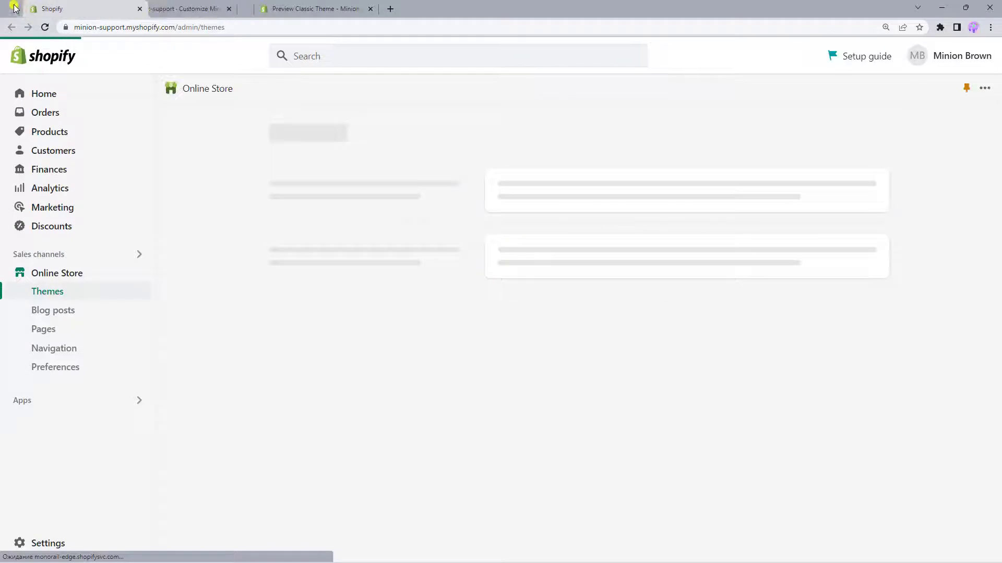
{"action": "left_click", "coordinate": [43, 383]}
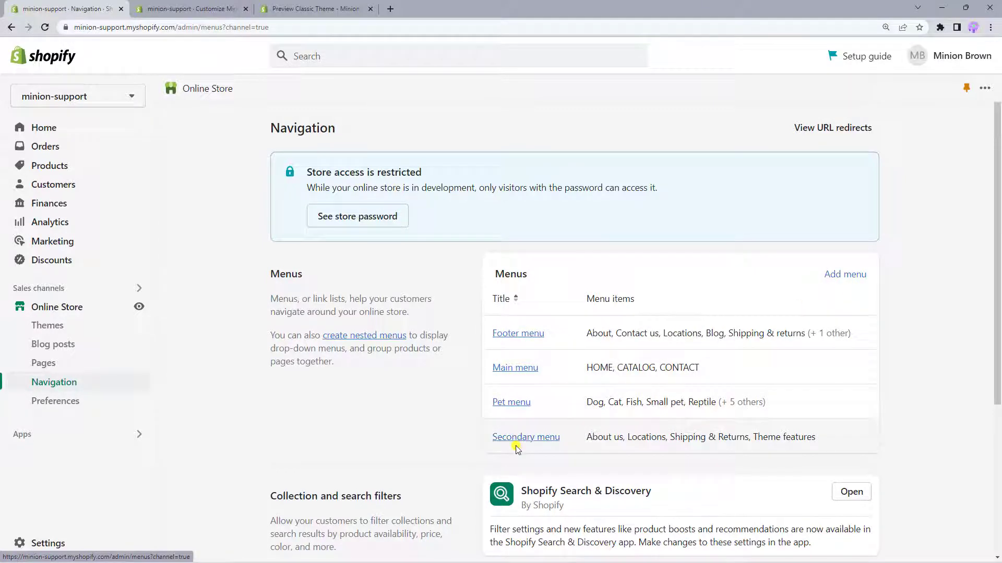
{"action": "left_click", "coordinate": [519, 406]}
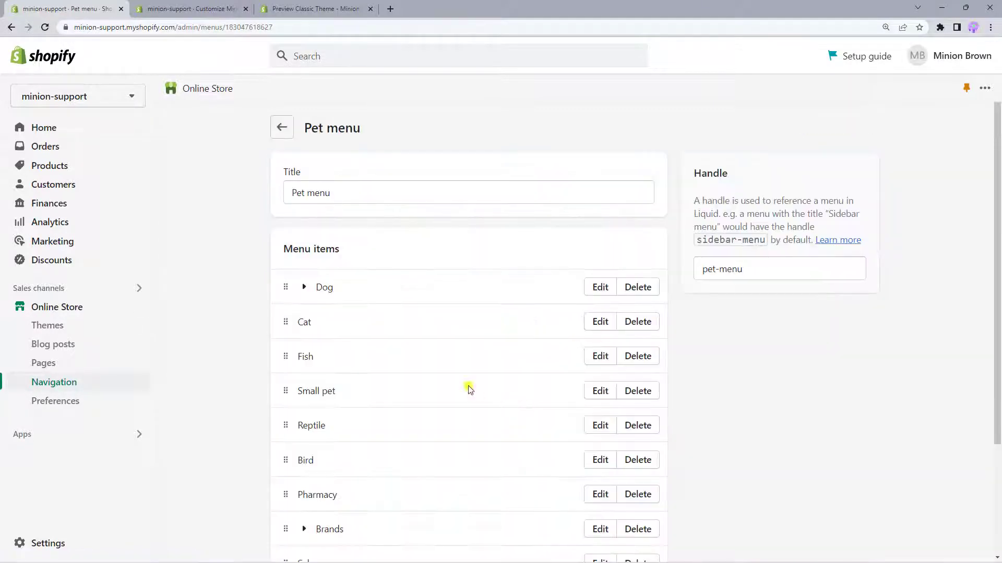
{"action": "left_click", "coordinate": [306, 288]}
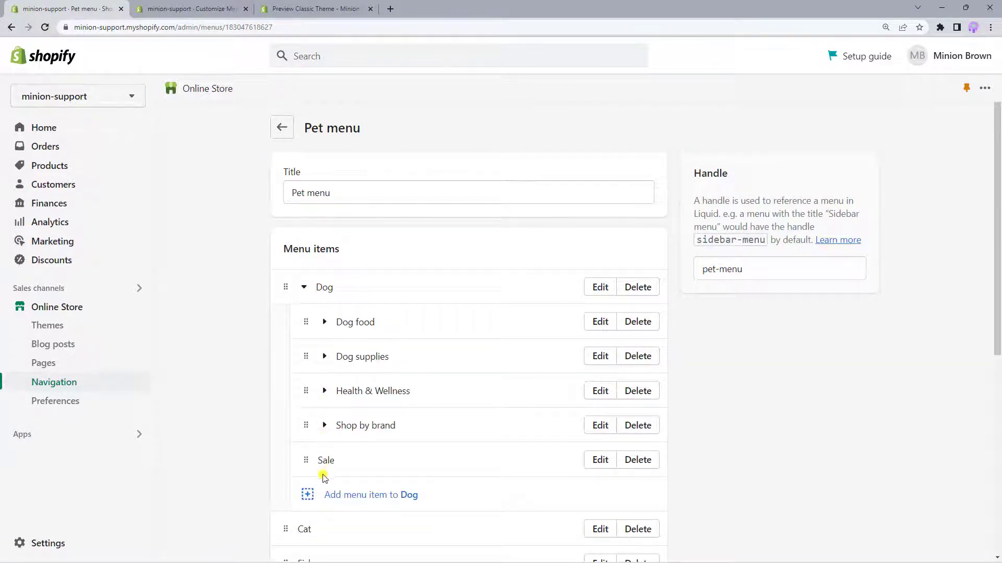
{"action": "left_click", "coordinate": [209, 9]}
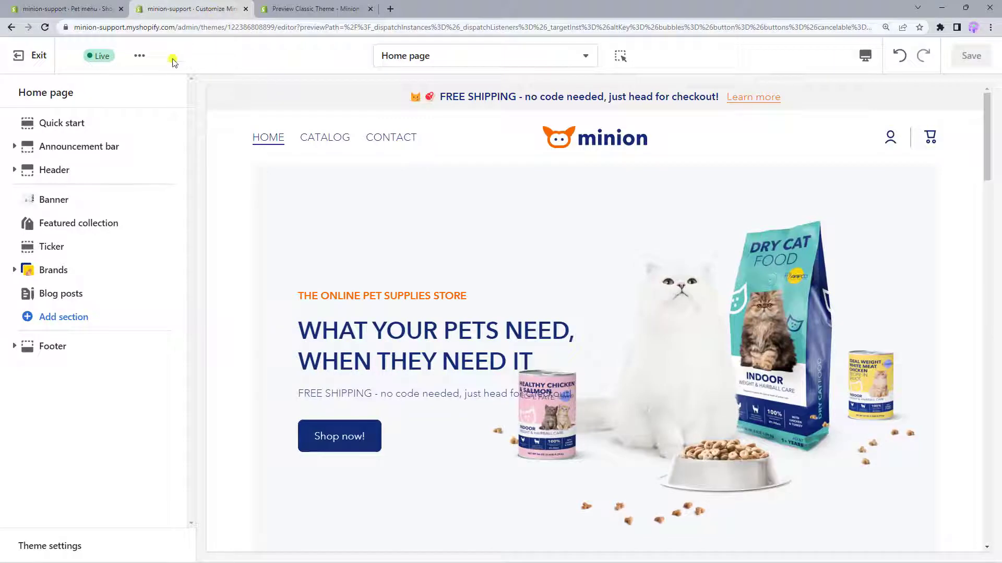
Open the Header settings and switch the preview to the mobile layout.
{"action": "left_click", "coordinate": [56, 168]}
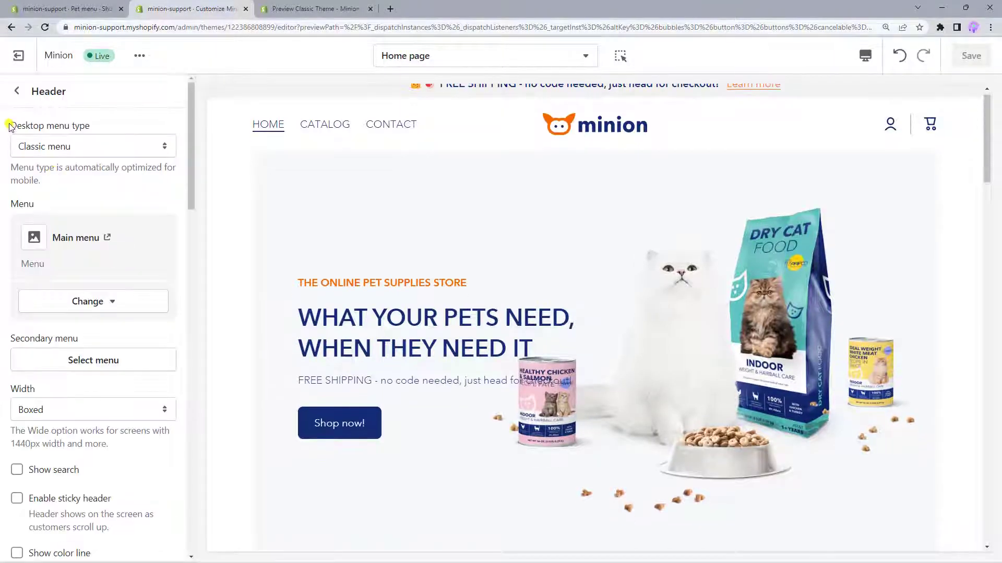
{"action": "left_click", "coordinate": [161, 147]}
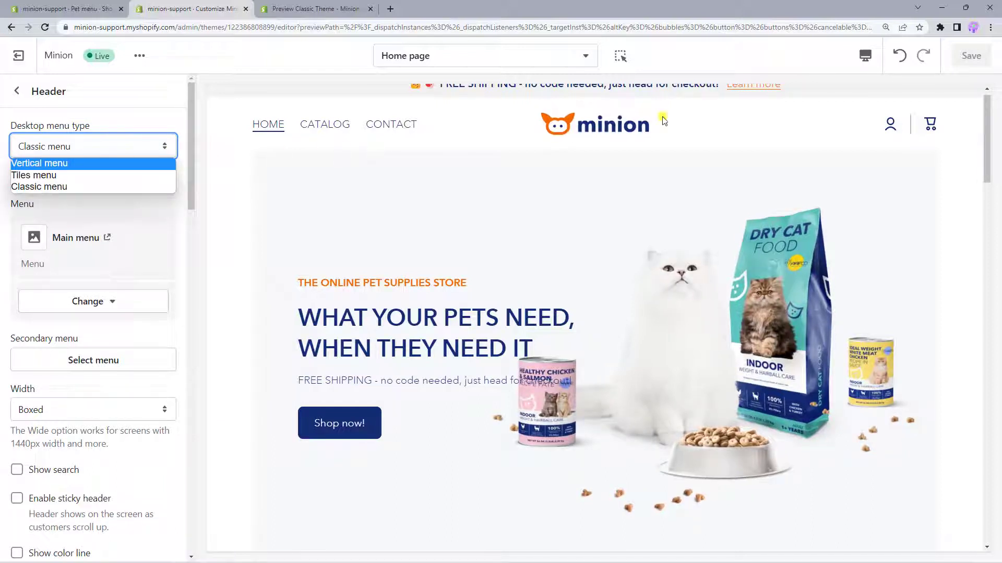
{"action": "left_click", "coordinate": [870, 54]}
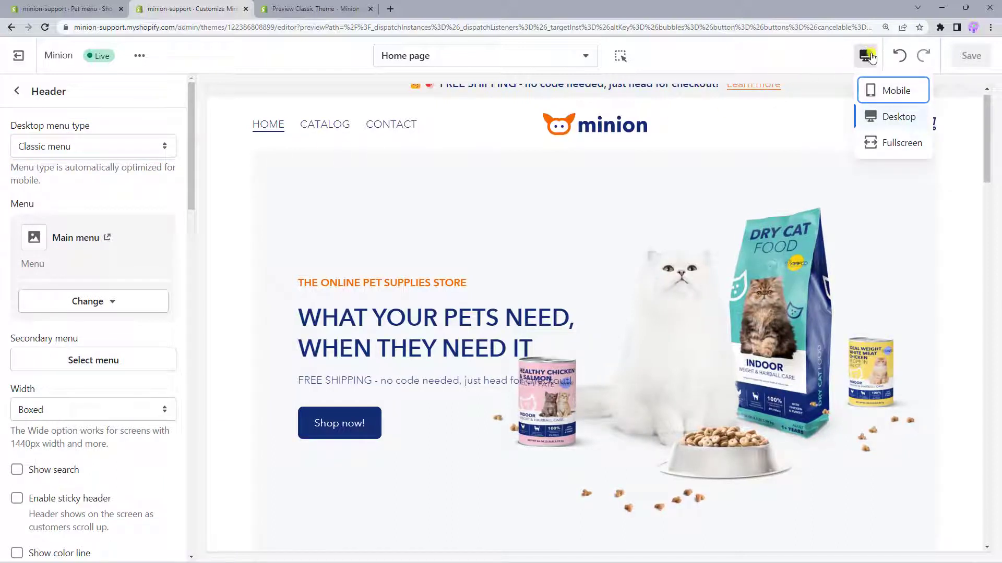
{"action": "left_click", "coordinate": [890, 89]}
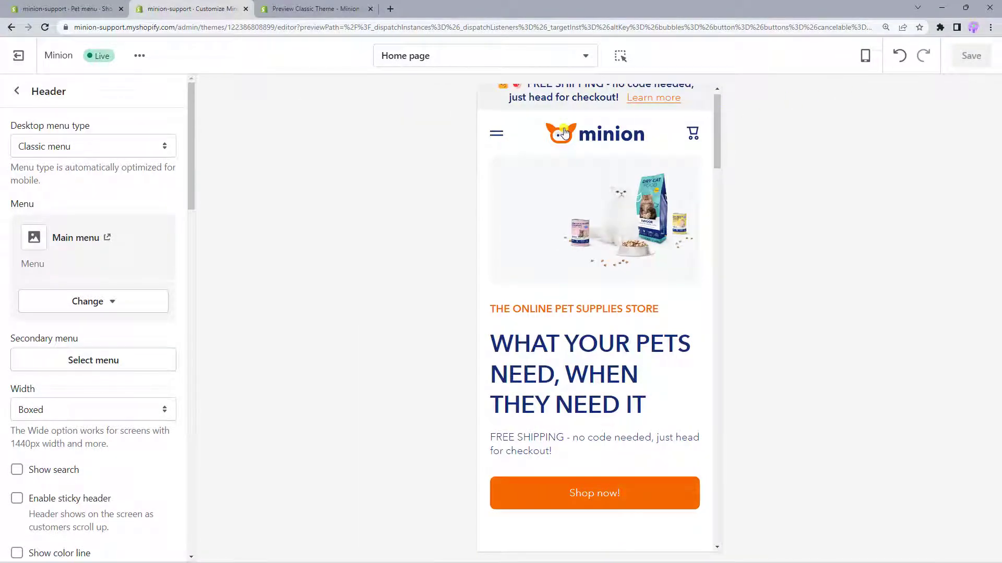
Try the mobile hamburger menu, then return the preview to Desktop.
{"action": "left_click", "coordinate": [501, 138]}
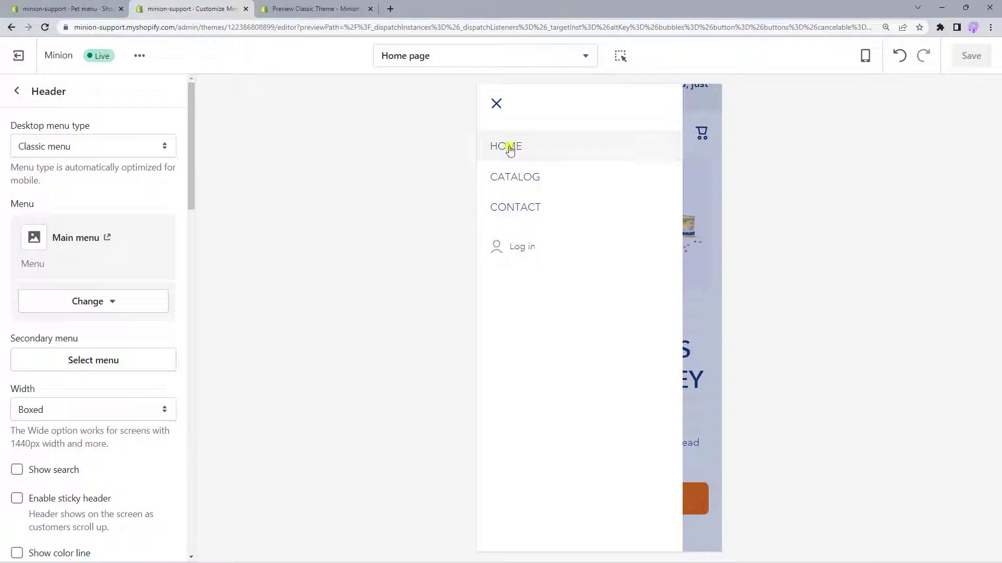
{"action": "left_click", "coordinate": [498, 104]}
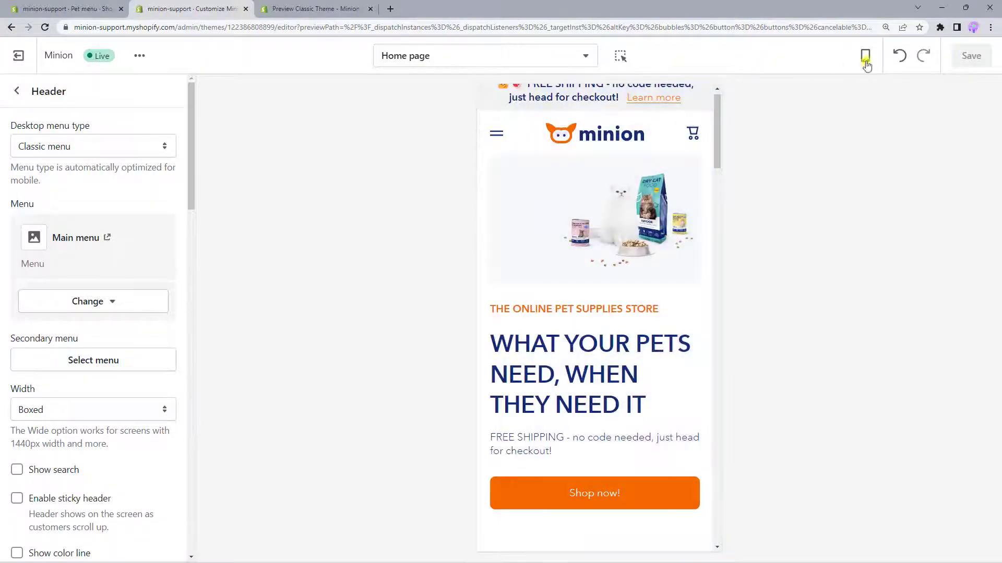
{"action": "left_click", "coordinate": [866, 63]}
{"action": "left_click", "coordinate": [878, 116]}
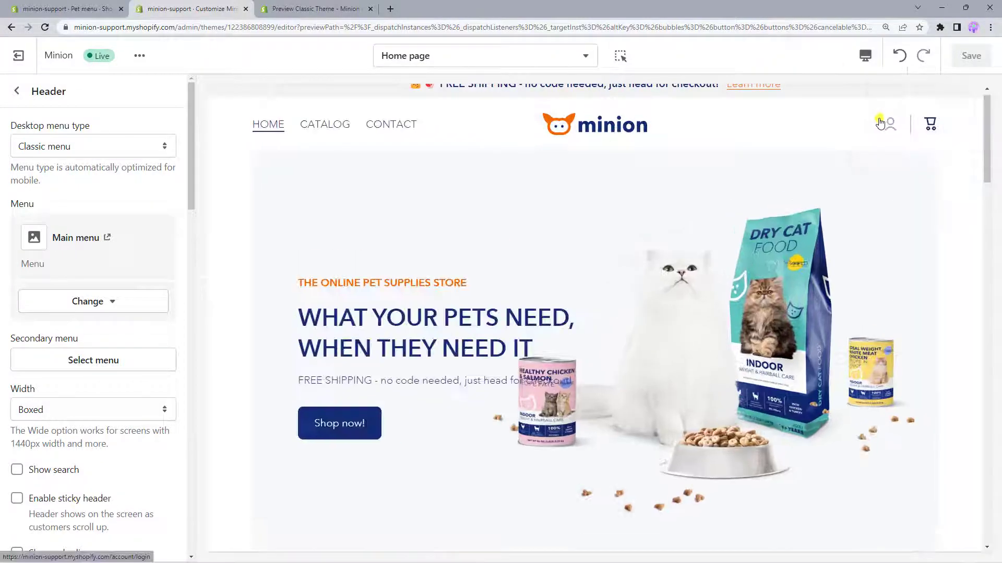
{"action": "left_click", "coordinate": [172, 146]}
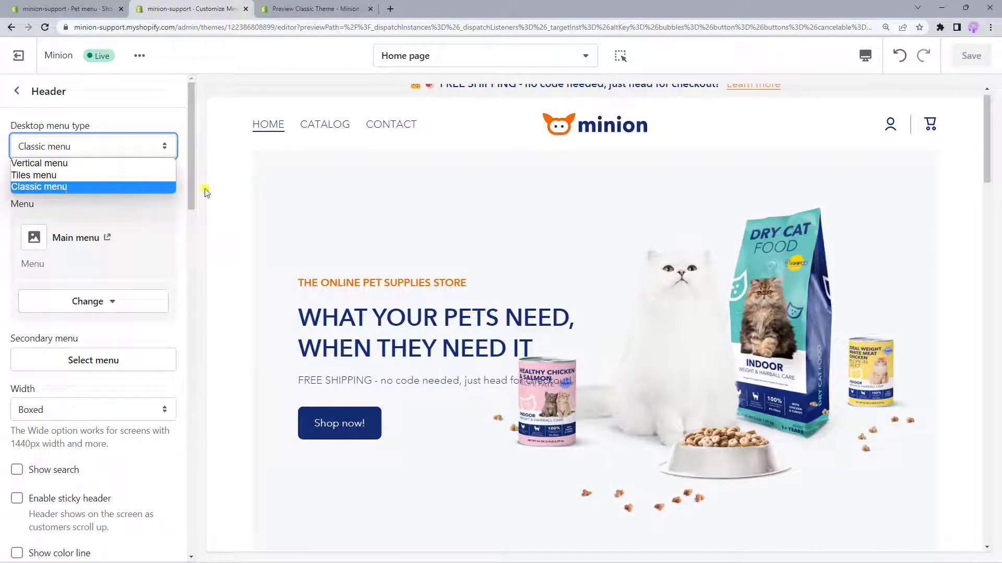
Keep the Classic menu type and change the header's main menu to Pet menu.
{"action": "left_click", "coordinate": [174, 203]}
{"action": "left_click", "coordinate": [173, 203]}
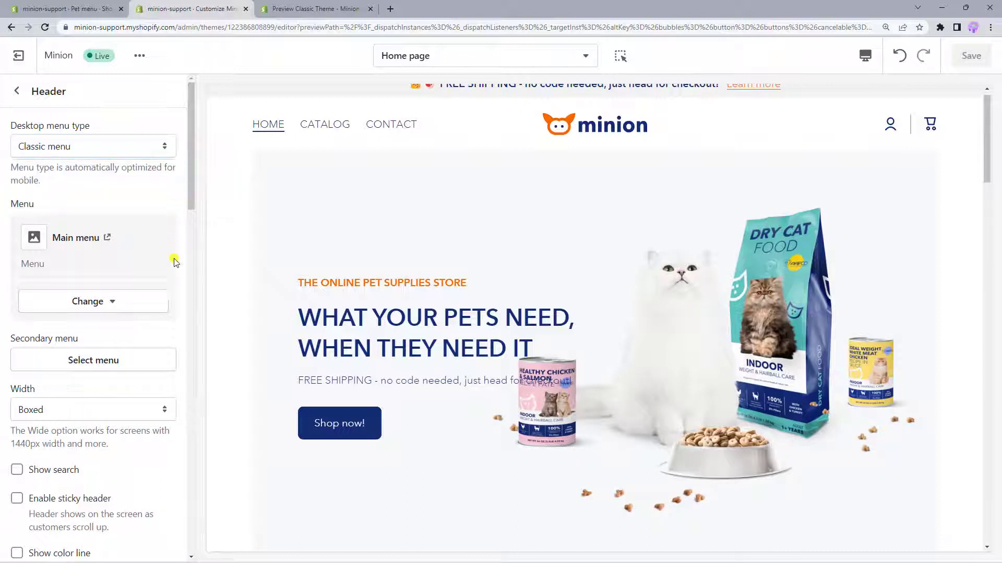
{"action": "left_click", "coordinate": [164, 302]}
{"action": "left_click", "coordinate": [130, 336]}
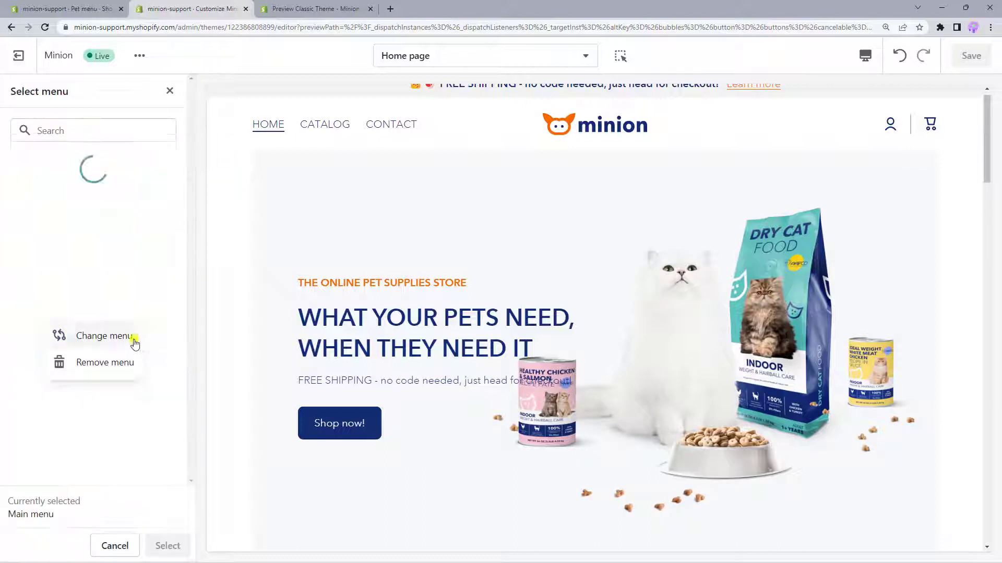
{"action": "left_click", "coordinate": [104, 280]}
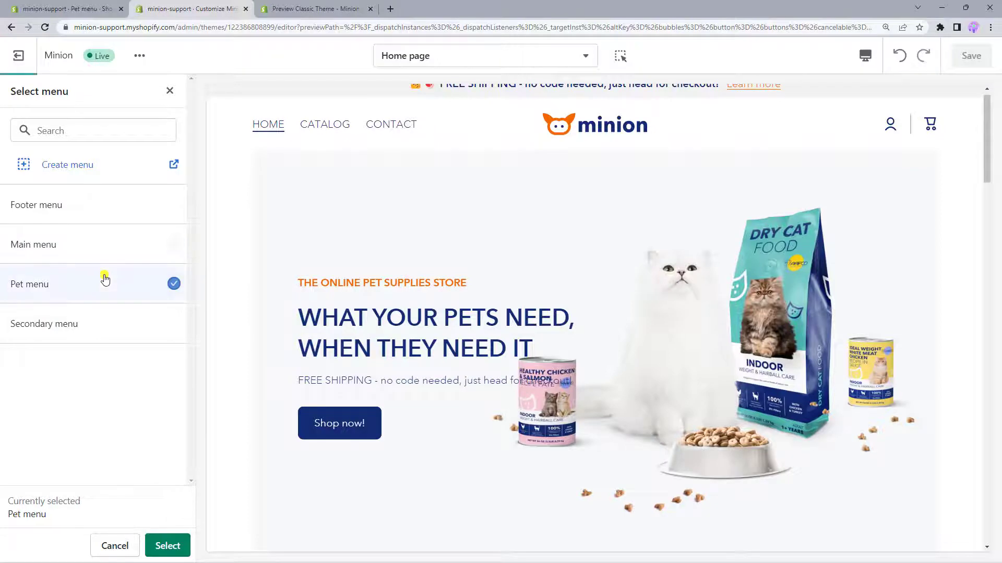
{"action": "left_click", "coordinate": [61, 171]}
{"action": "left_click", "coordinate": [279, 10]}
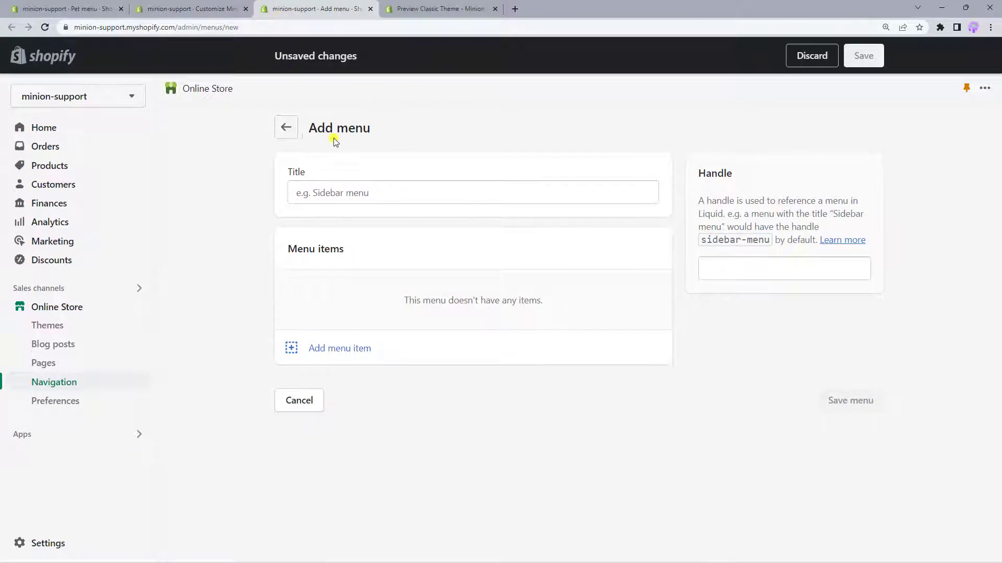
{"action": "left_click", "coordinate": [370, 9]}
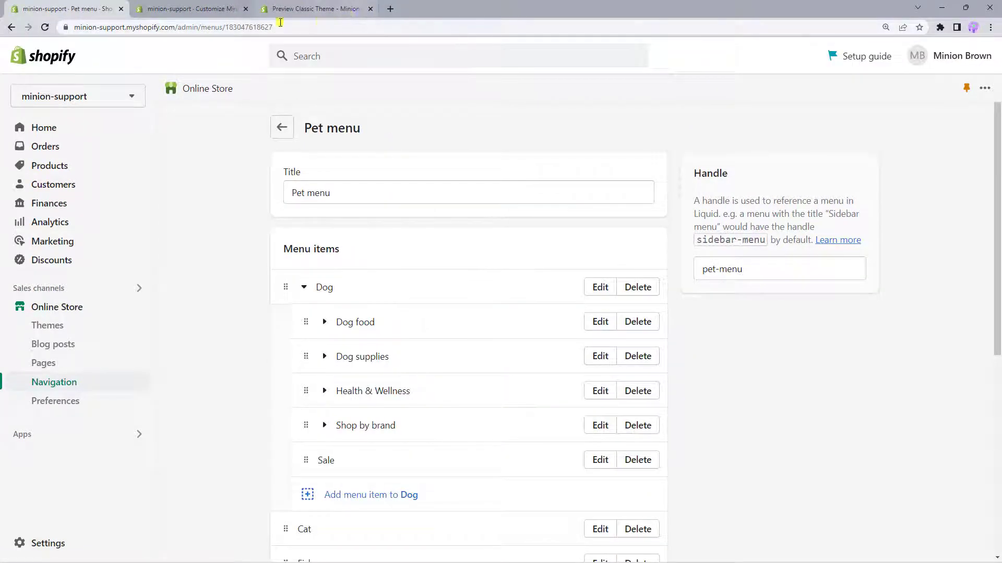
{"action": "left_click", "coordinate": [185, 9]}
{"action": "left_click", "coordinate": [168, 543]}
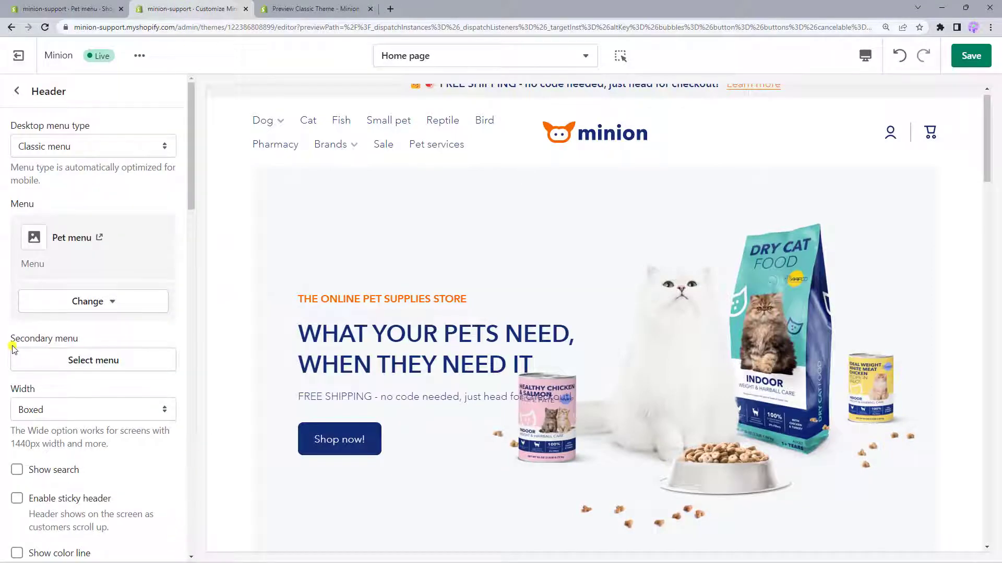
Assign Secondary menu as the secondary menu and set the desktop menu type to Tiles.
{"action": "left_click", "coordinate": [82, 360]}
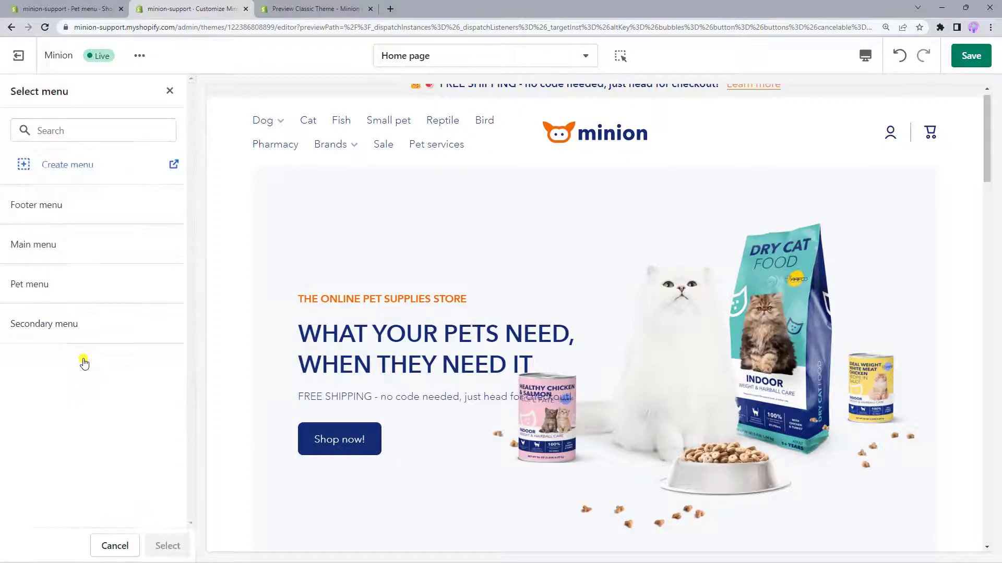
{"action": "left_click", "coordinate": [84, 337]}
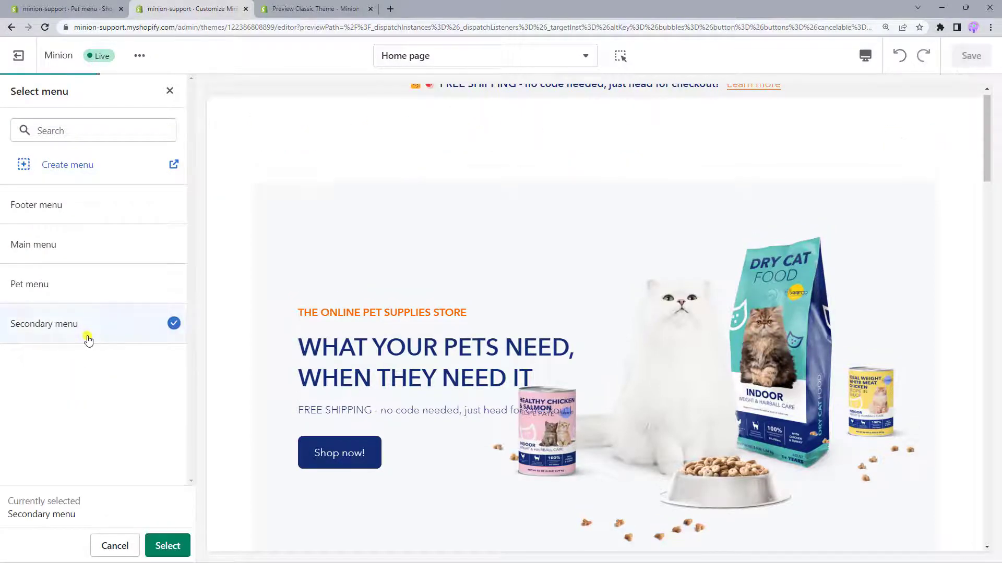
{"action": "left_click", "coordinate": [166, 545]}
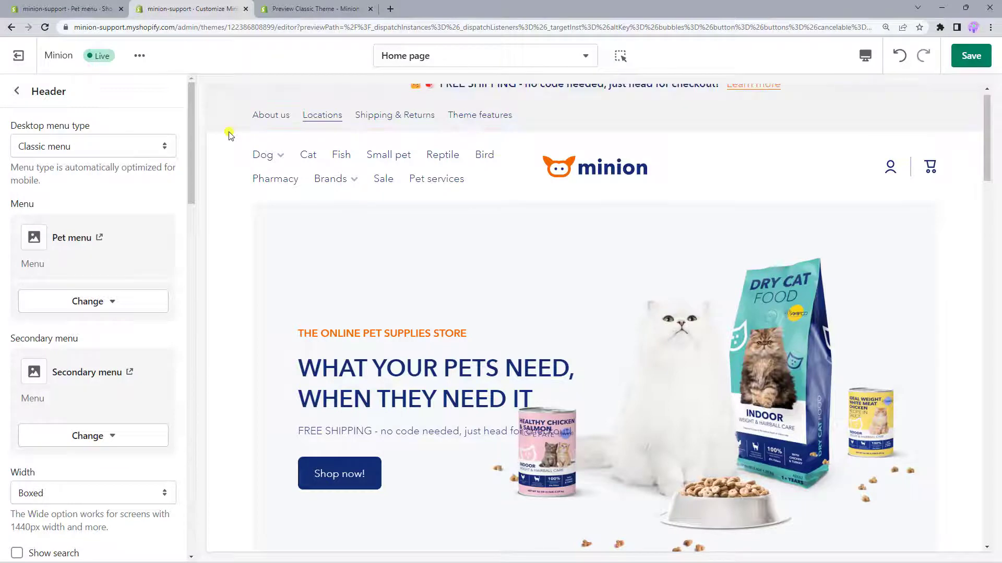
{"action": "left_click", "coordinate": [164, 147]}
{"action": "left_click", "coordinate": [139, 175]}
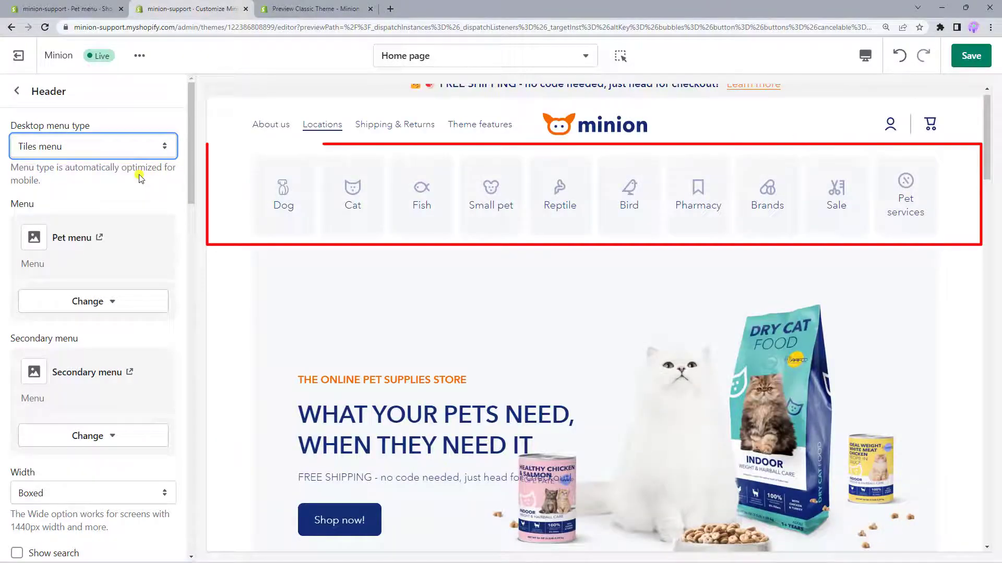
{"action": "left_click_drag", "start_coordinate": [190, 171], "coordinate": [192, 534]}
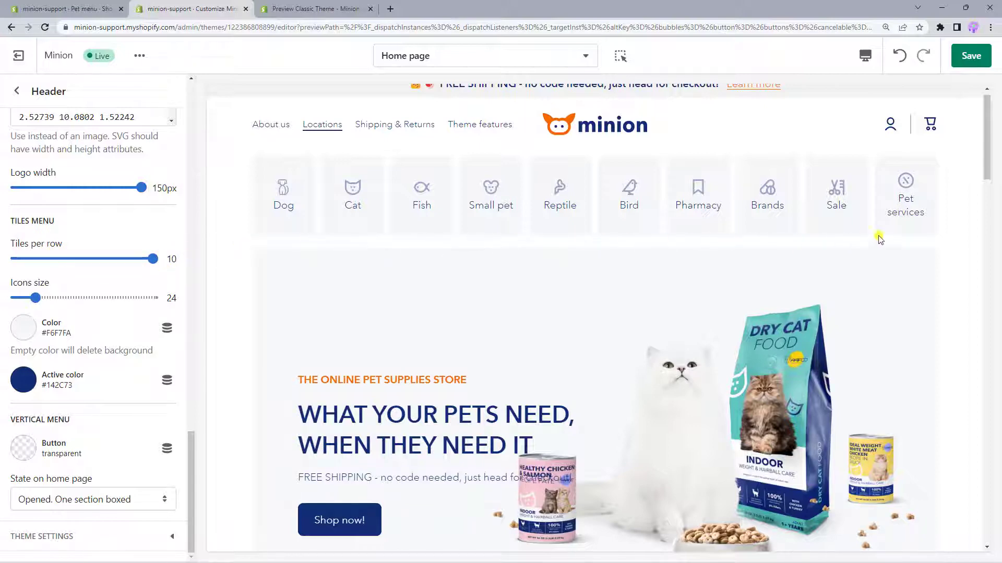
{"action": "mouse_move", "coordinate": [260, 205]}
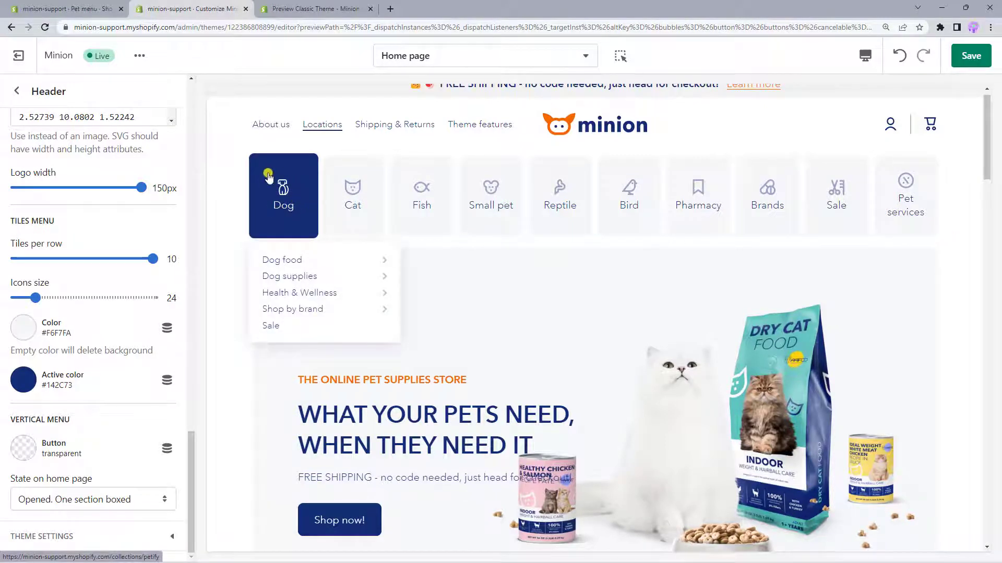
{"action": "mouse_move", "coordinate": [35, 298]}
{"action": "left_mouse_down"}
{"action": "mouse_move", "coordinate": [13, 297]}
{"action": "mouse_move", "coordinate": [152, 298]}
{"action": "mouse_move", "coordinate": [36, 298]}
{"action": "left_mouse_up"}
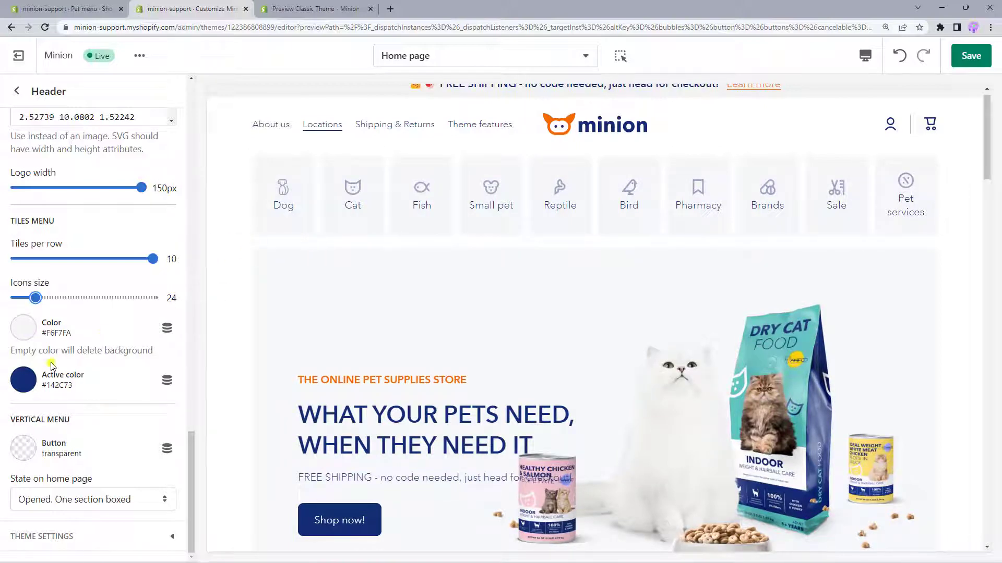
{"action": "left_click", "coordinate": [24, 380]}
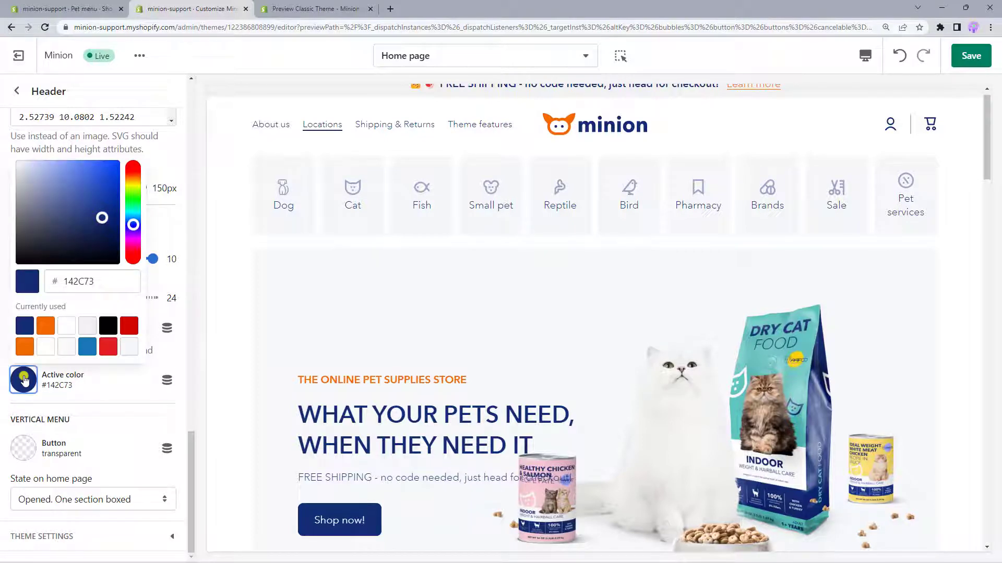
{"action": "left_click", "coordinate": [24, 379]}
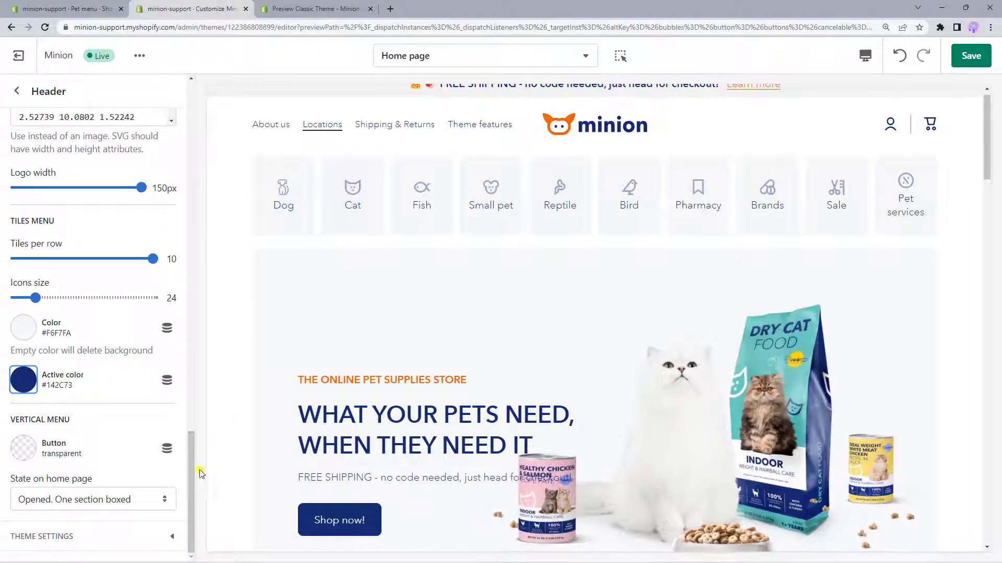
{"action": "left_click_drag", "start_coordinate": [190, 471], "coordinate": [206, 131]}
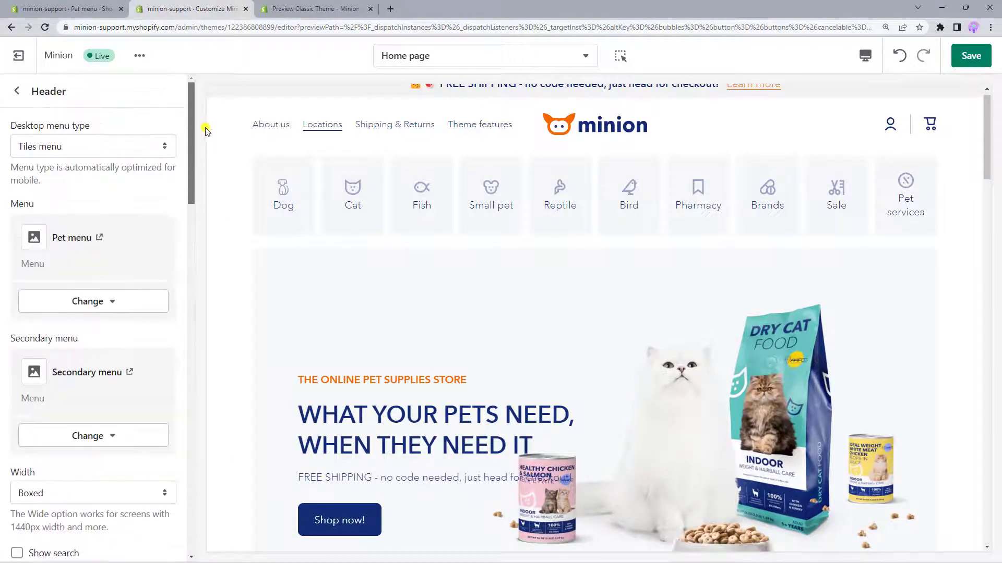
Change the desktop menu type from Tiles to Vertical menu.
{"action": "left_click", "coordinate": [162, 147]}
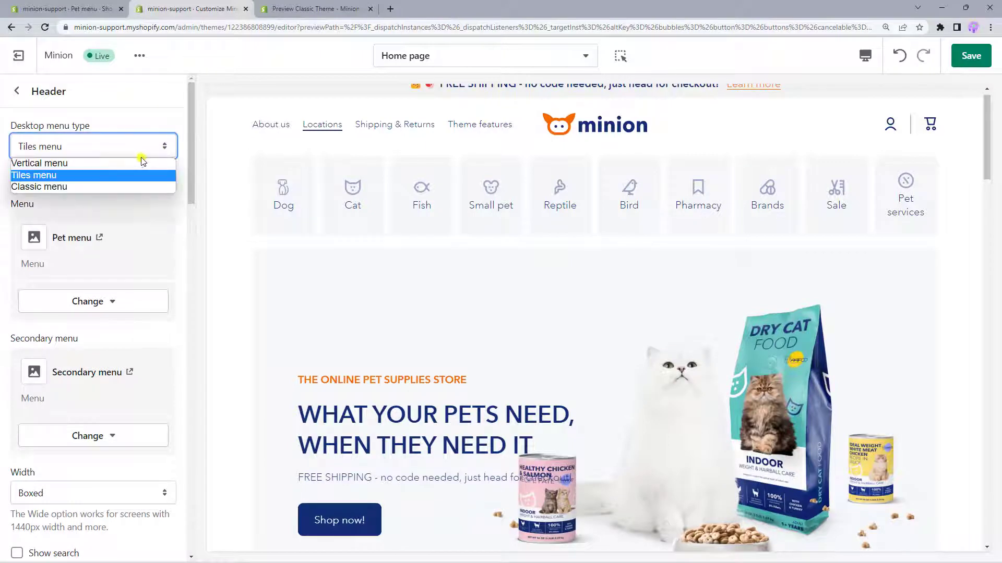
{"action": "left_click", "coordinate": [134, 165]}
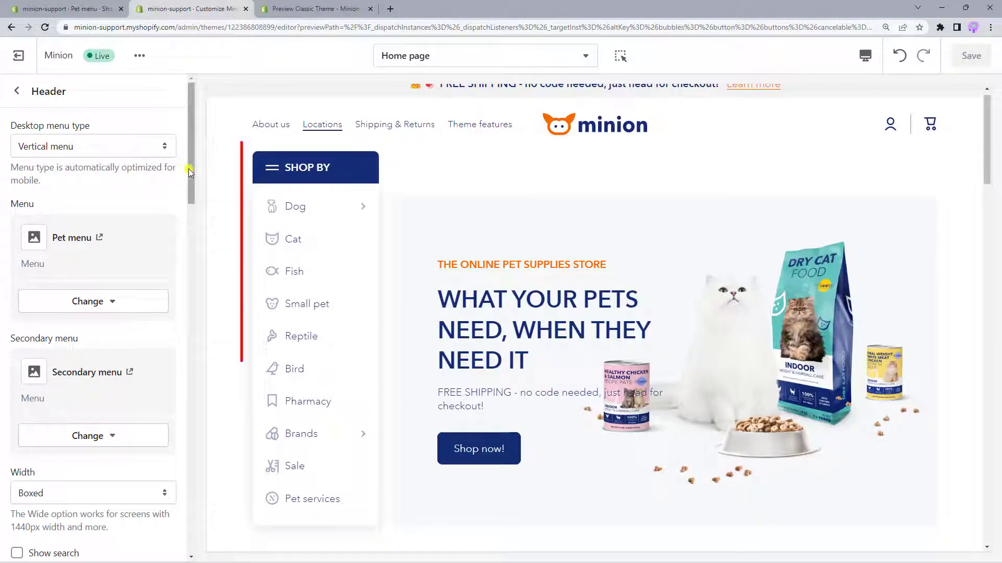
{"action": "left_click_drag", "start_coordinate": [193, 173], "coordinate": [152, 539]}
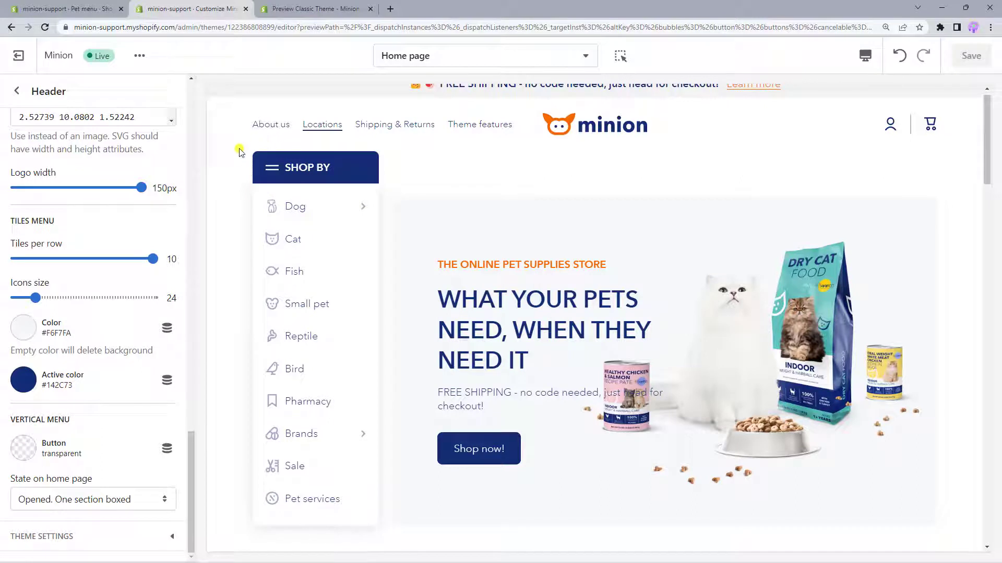
Make the vertical menu button orange #F46800 and set its home-page state to Closed.
{"action": "left_click", "coordinate": [29, 460]}
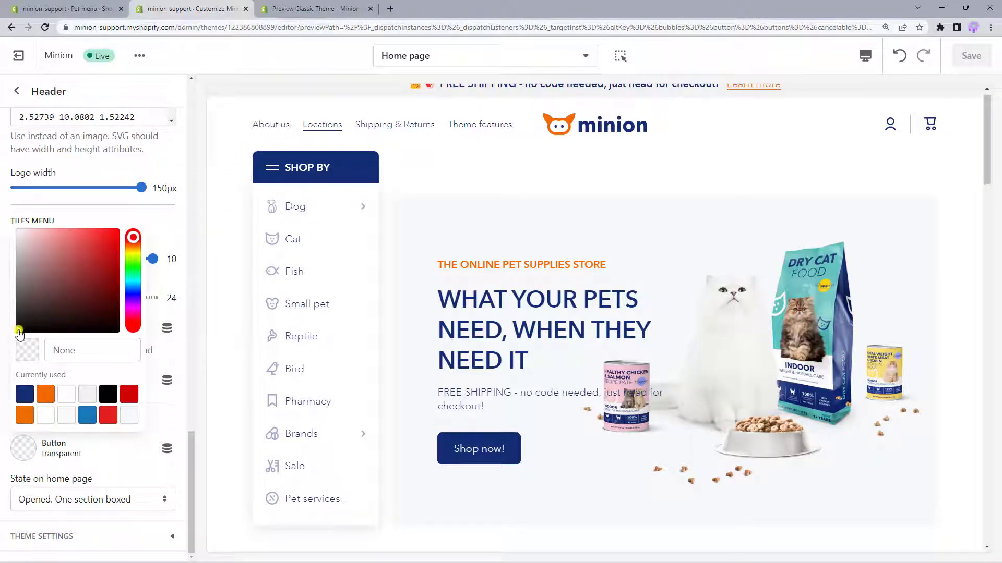
{"action": "left_click", "coordinate": [75, 265]}
{"action": "left_click_drag", "start_coordinate": [74, 265], "coordinate": [80, 254]}
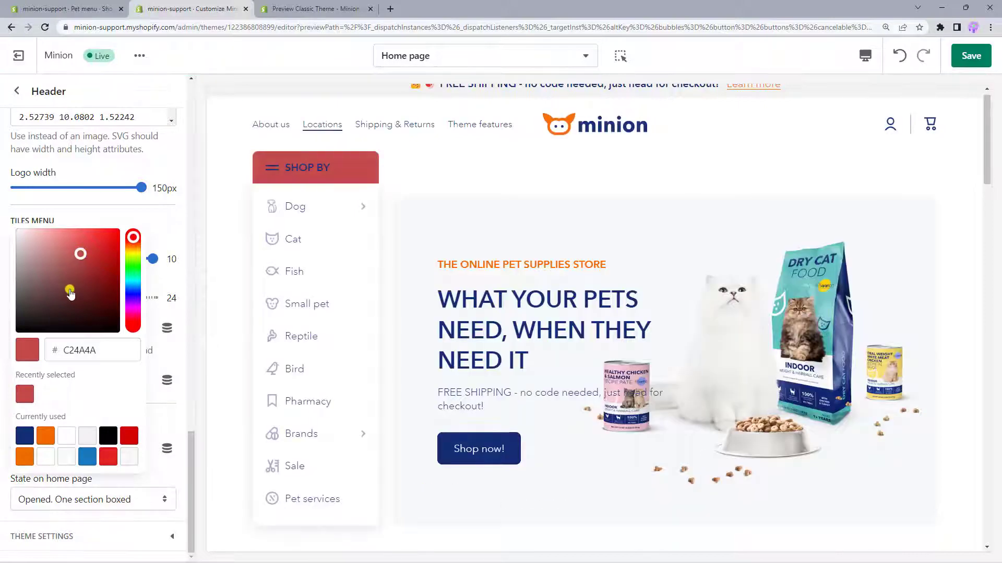
{"action": "left_click", "coordinate": [46, 436]}
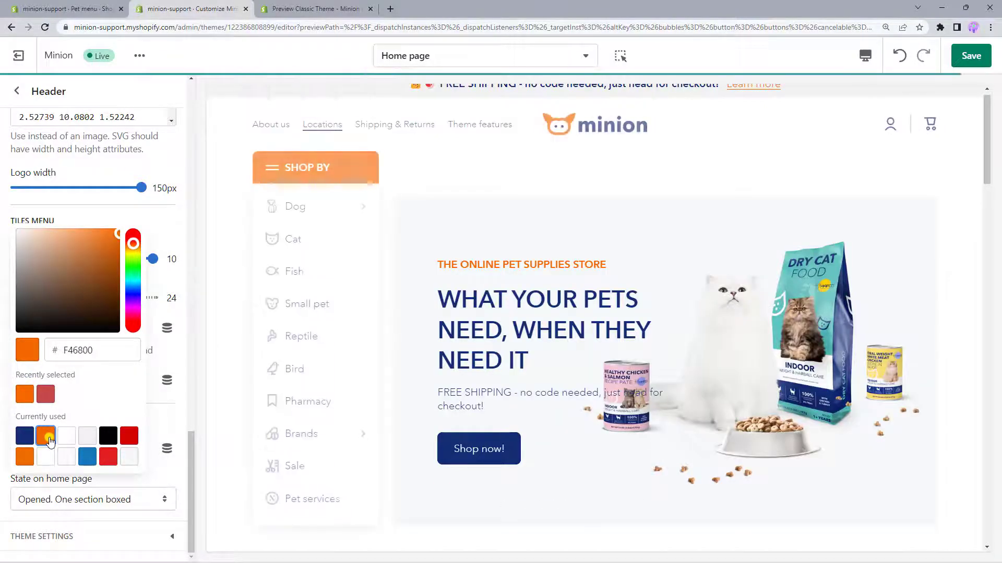
{"action": "left_click", "coordinate": [180, 422]}
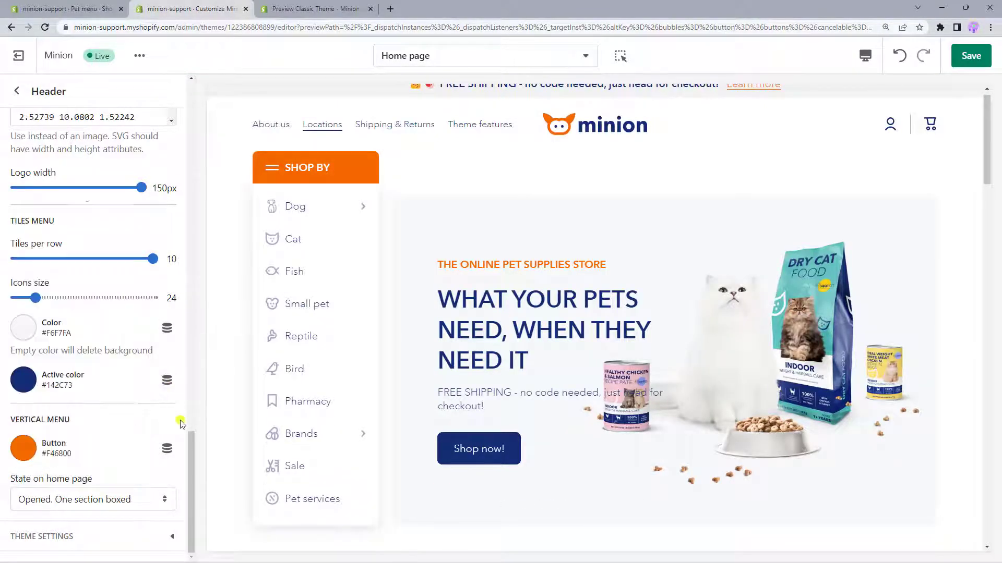
{"action": "left_click", "coordinate": [129, 501]}
{"action": "left_click", "coordinate": [79, 516]}
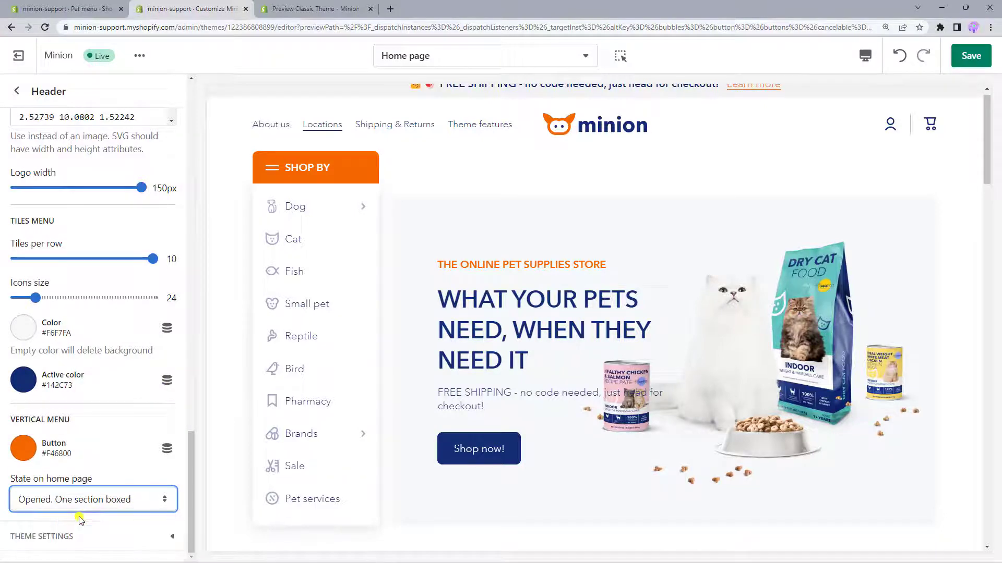
Test the SHOP BY menu and try the Opened, one section boxed home-page state.
{"action": "left_click", "coordinate": [269, 170]}
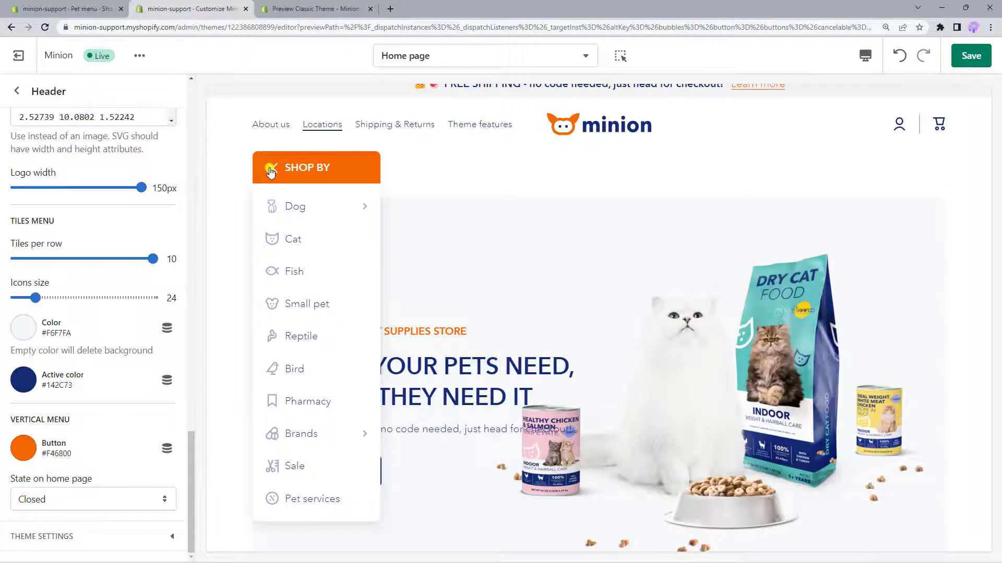
{"action": "left_click", "coordinate": [268, 171]}
{"action": "left_click", "coordinate": [161, 501]}
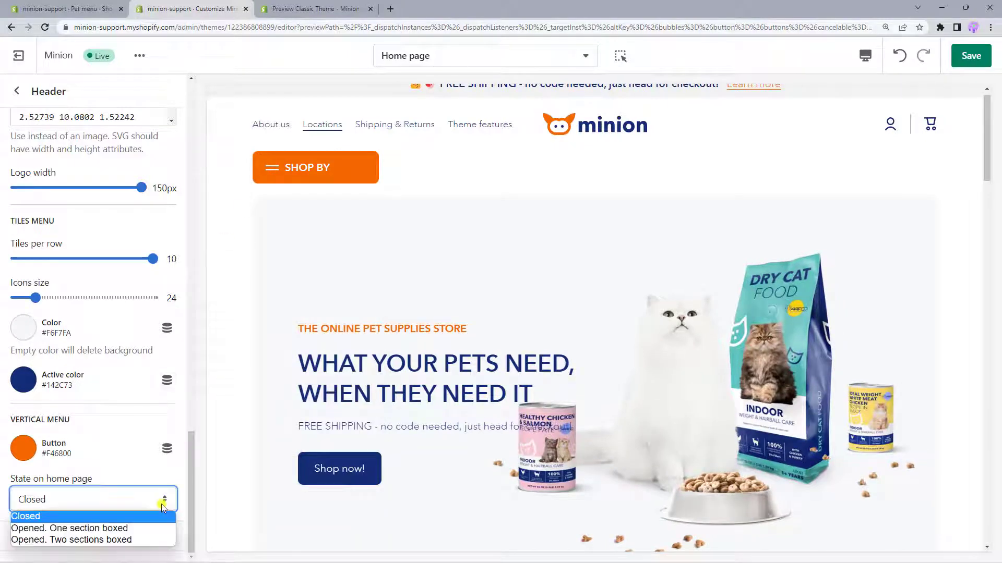
{"action": "left_click", "coordinate": [151, 528]}
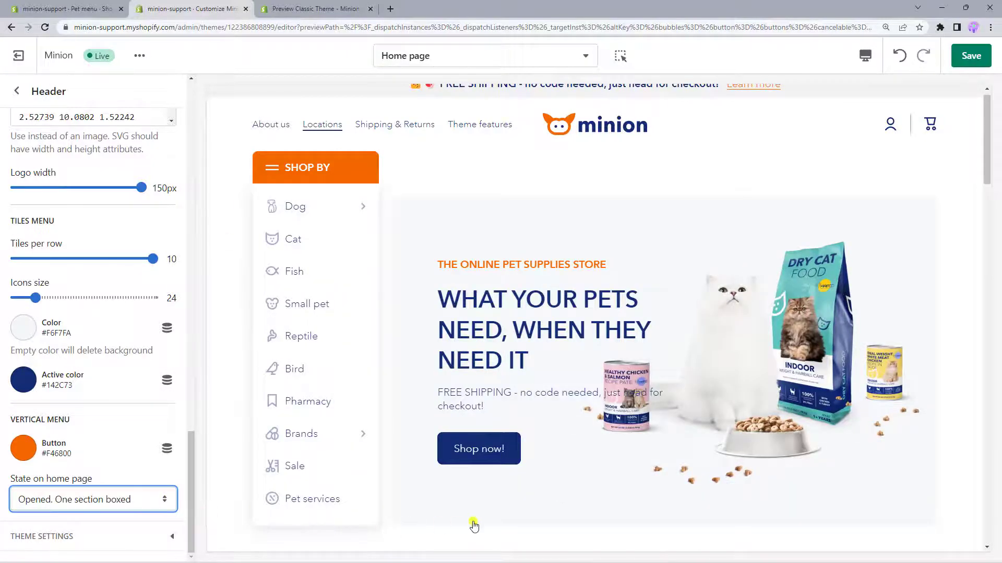
{"action": "scroll", "coordinate": [954, 415], "scroll_direction": "down", "scroll_amount": 2}
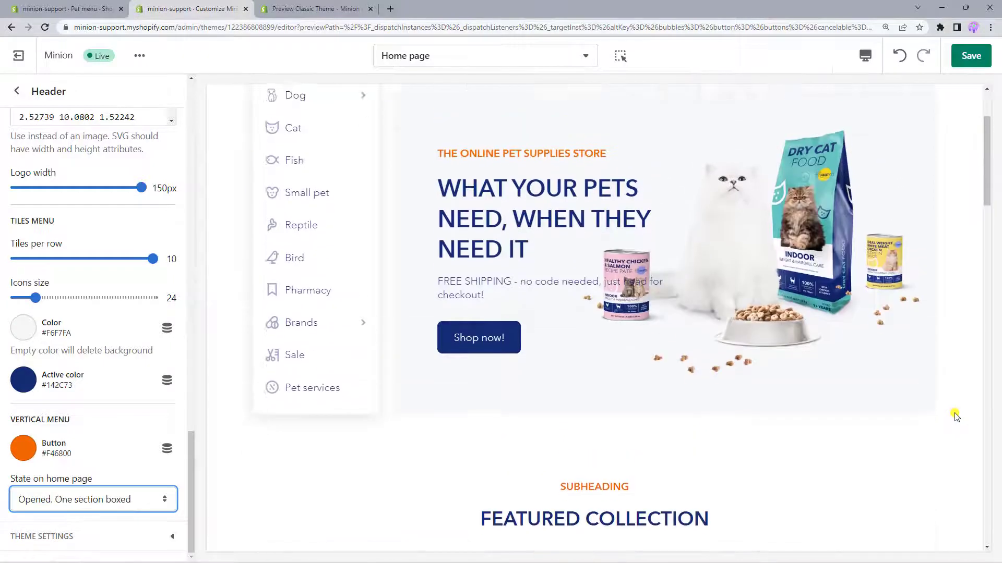
{"action": "scroll", "coordinate": [955, 415], "scroll_direction": "up", "scroll_amount": 2}
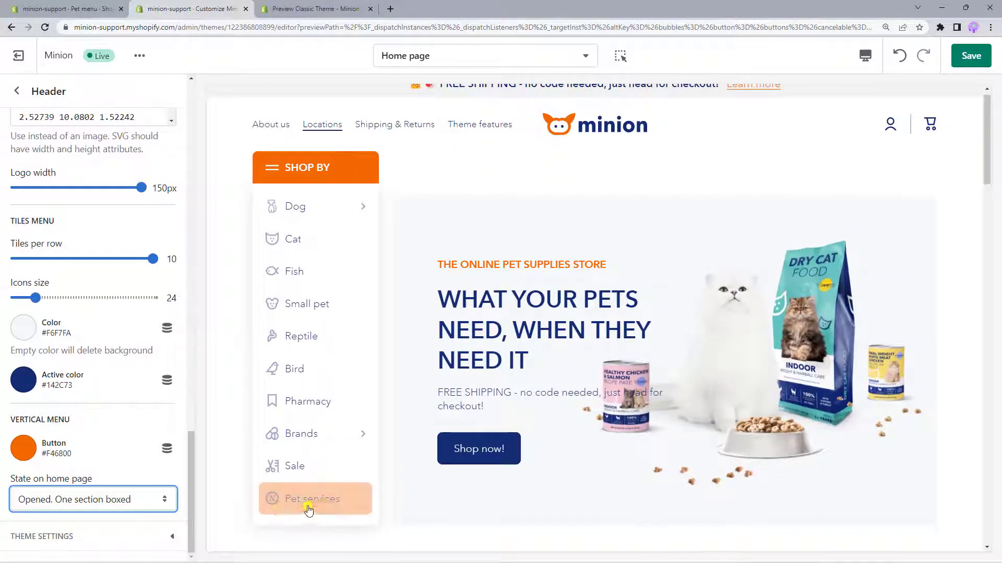
Set the home-page state to Opened with two sections boxed and check the preview.
{"action": "left_click", "coordinate": [165, 506]}
{"action": "left_click", "coordinate": [149, 540]}
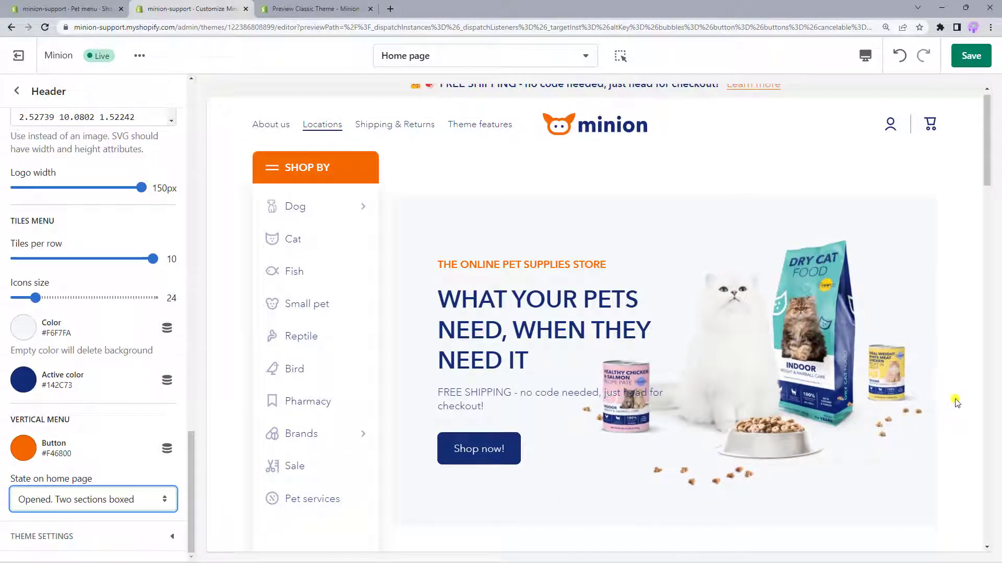
{"action": "scroll", "coordinate": [958, 402], "scroll_direction": "down", "scroll_amount": 4}
{"action": "scroll", "coordinate": [962, 400], "scroll_direction": "down", "scroll_amount": 5}
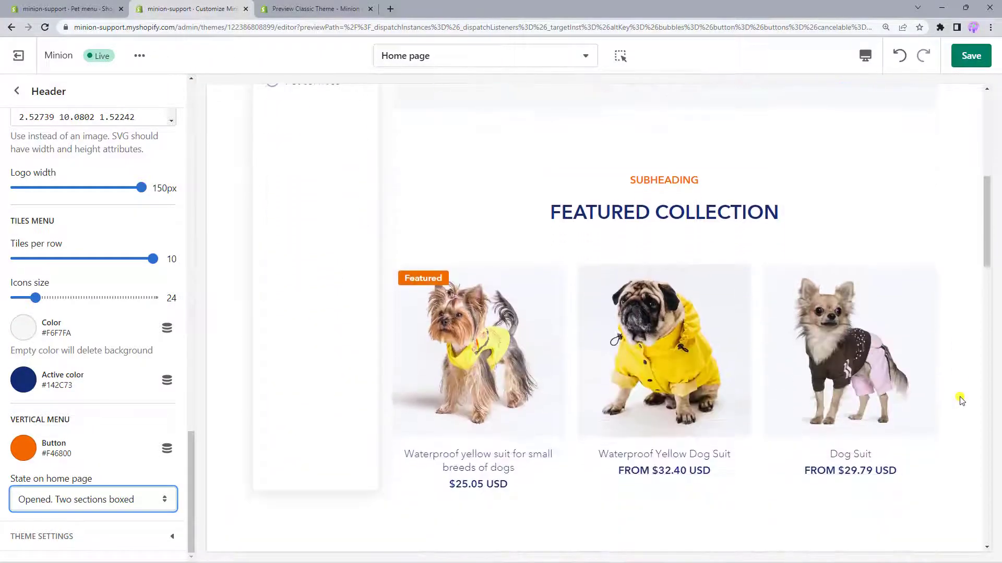
{"action": "scroll", "coordinate": [962, 400], "scroll_direction": "up", "scroll_amount": 2}
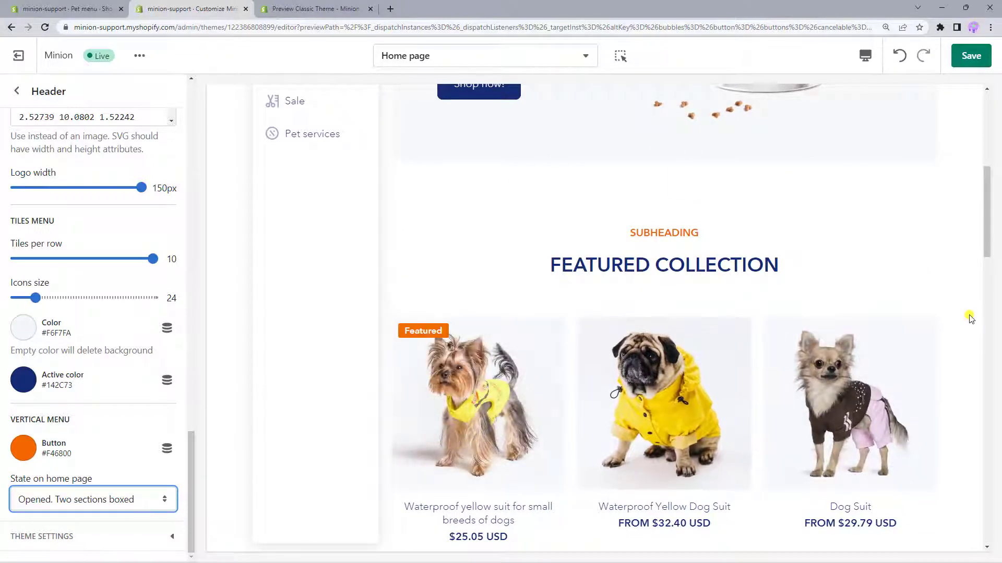
{"action": "left_click_drag", "start_coordinate": [190, 469], "coordinate": [217, 104]}
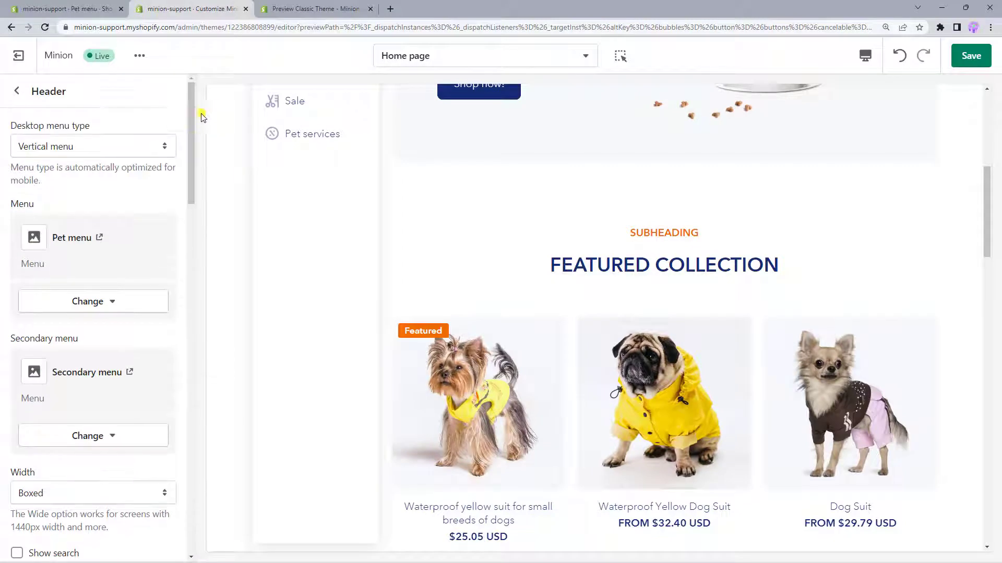
Switch the desktop menu type back to Tiles.
{"action": "left_click", "coordinate": [115, 147]}
{"action": "left_click", "coordinate": [112, 174]}
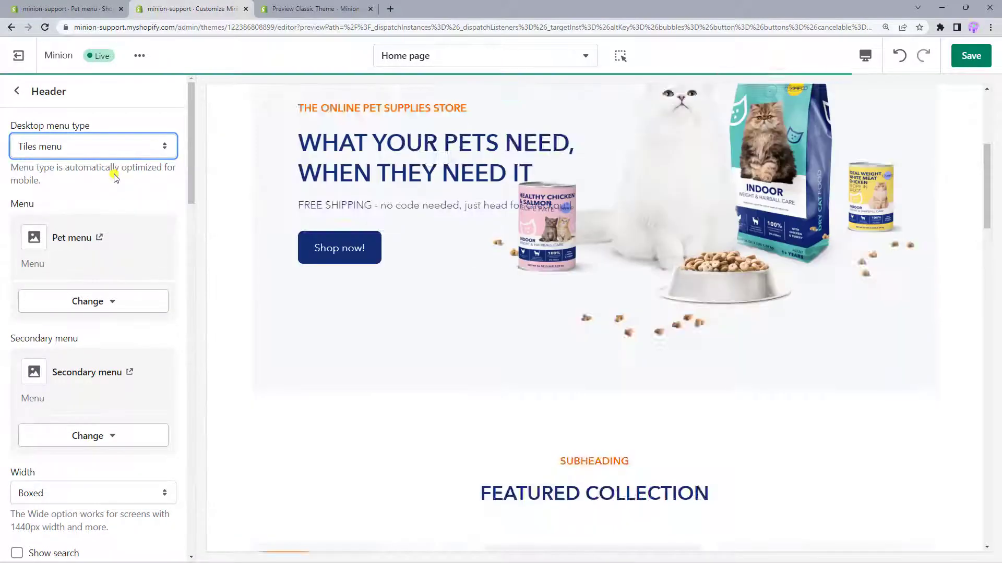
{"action": "left_click_drag", "start_coordinate": [189, 174], "coordinate": [195, 262]}
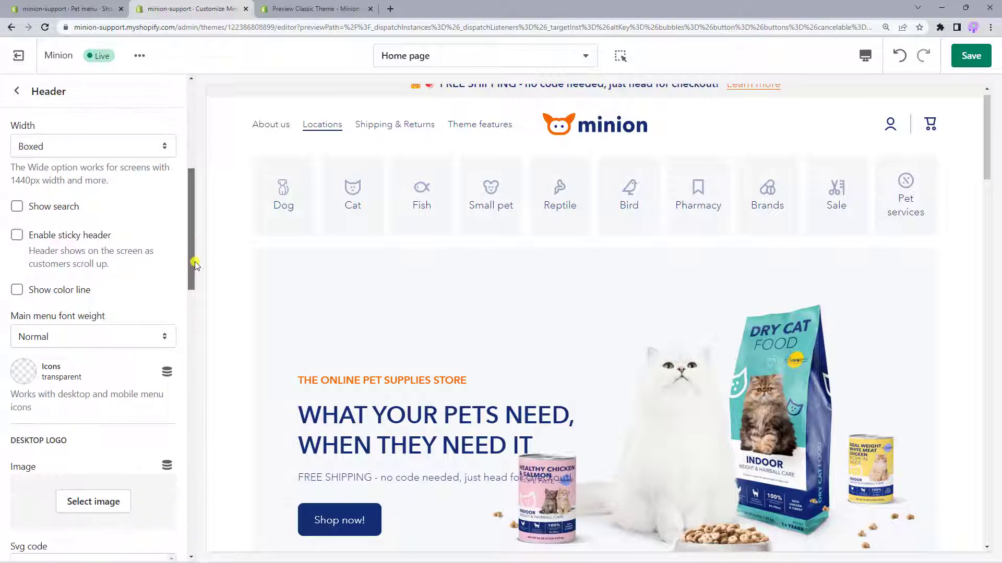
Preview the Boxed-width header at full screen, then return to the desktop preview.
{"action": "left_click", "coordinate": [168, 151]}
{"action": "left_click", "coordinate": [217, 188]}
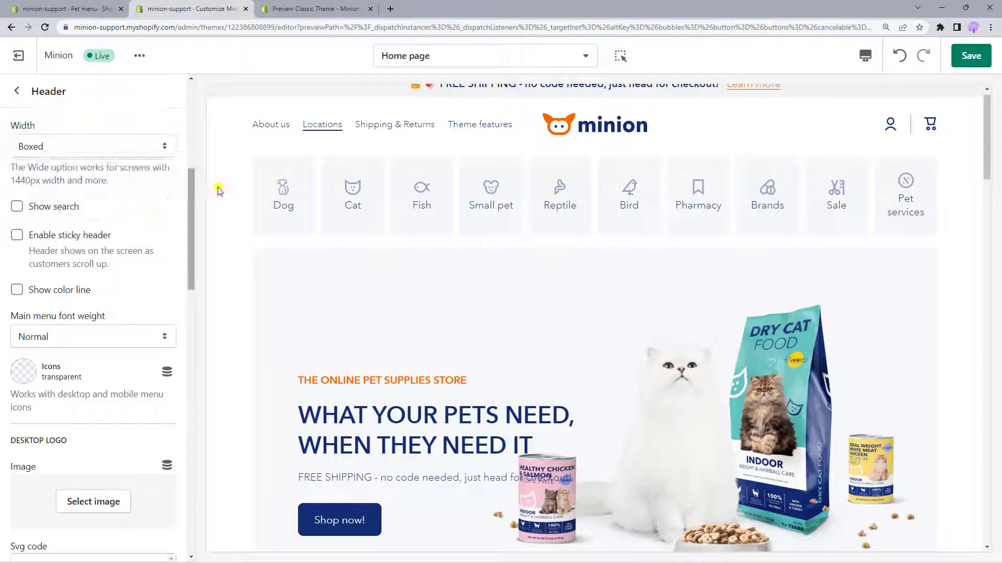
{"action": "left_click", "coordinate": [867, 57]}
{"action": "left_click", "coordinate": [893, 142]}
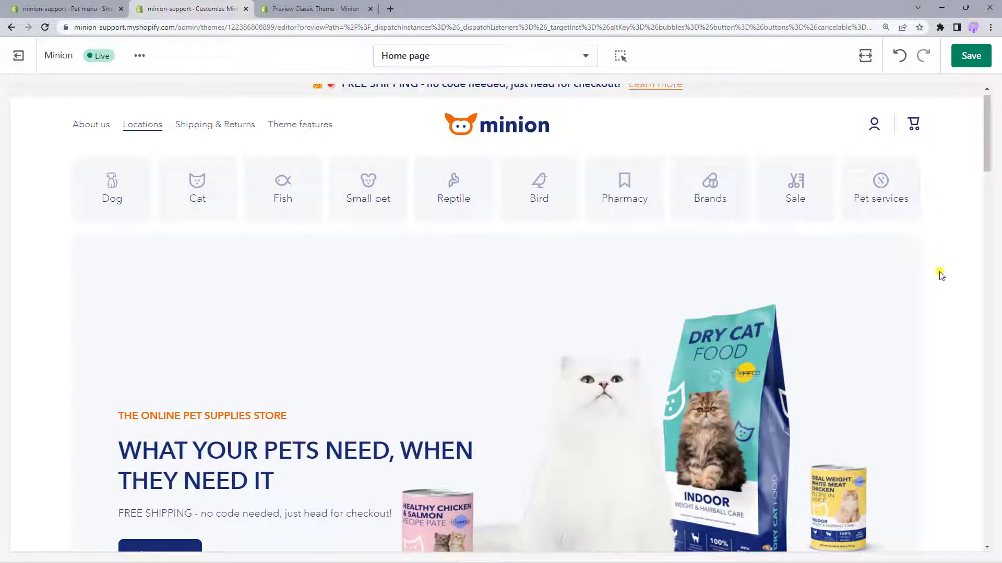
{"action": "left_click", "coordinate": [865, 56]}
{"action": "left_click", "coordinate": [894, 116]}
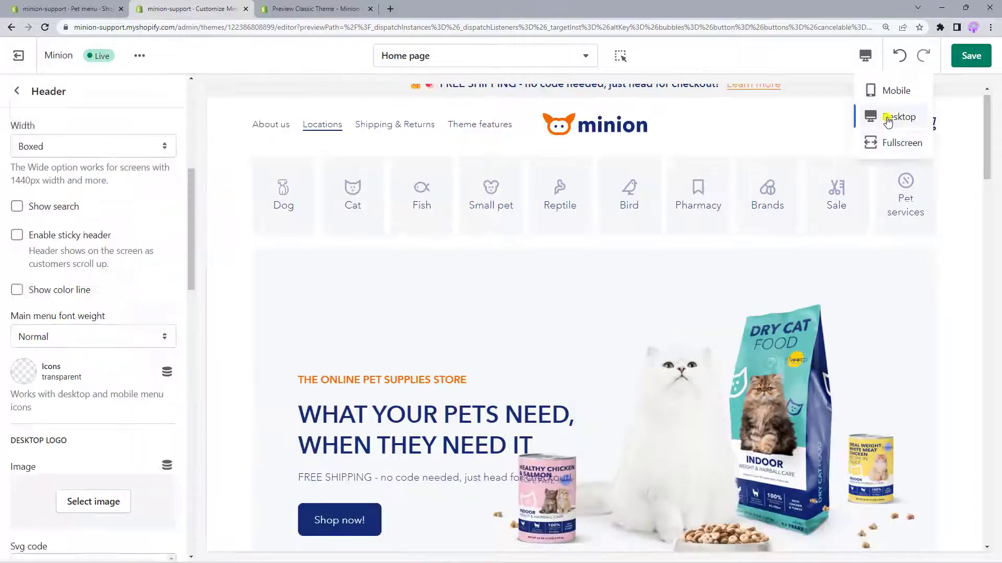
Set the header width to Wide and preview it at full screen width.
{"action": "left_click", "coordinate": [173, 145]}
{"action": "left_click", "coordinate": [149, 174]}
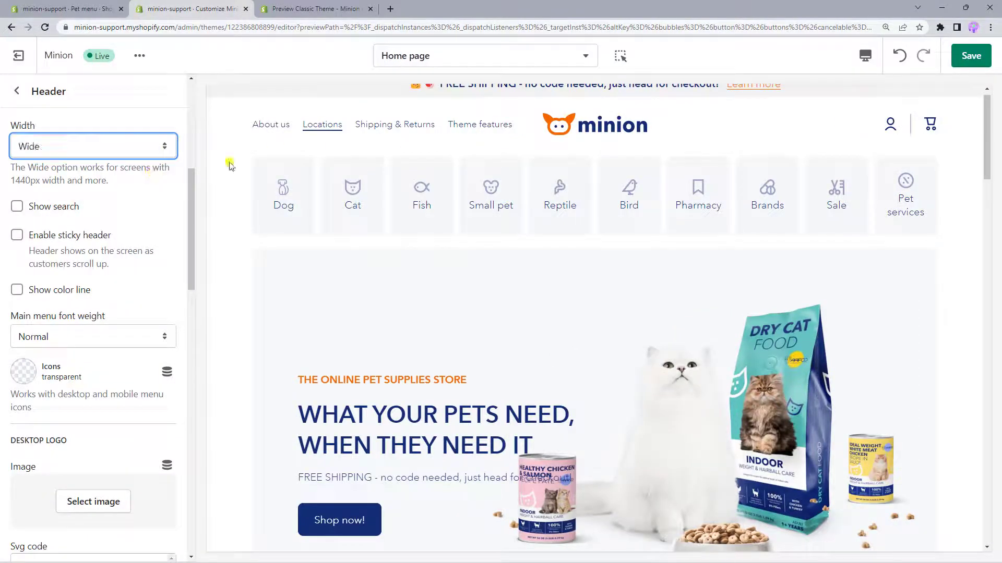
{"action": "left_click", "coordinate": [865, 55]}
{"action": "left_click", "coordinate": [893, 143]}
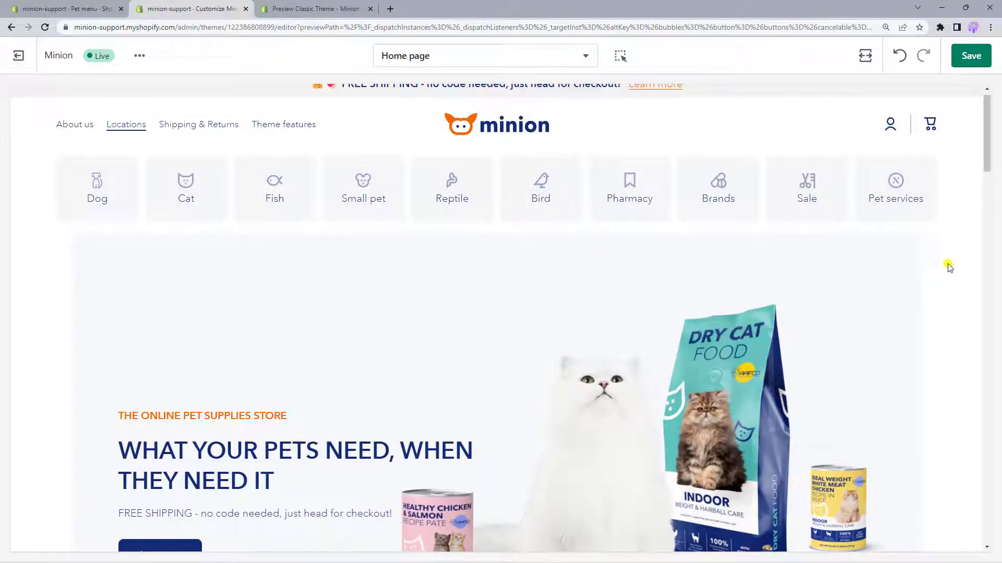
Return to the desktop preview and save the header changes with Ctrl+S.
{"action": "left_click", "coordinate": [865, 56]}
{"action": "left_click", "coordinate": [893, 121]}
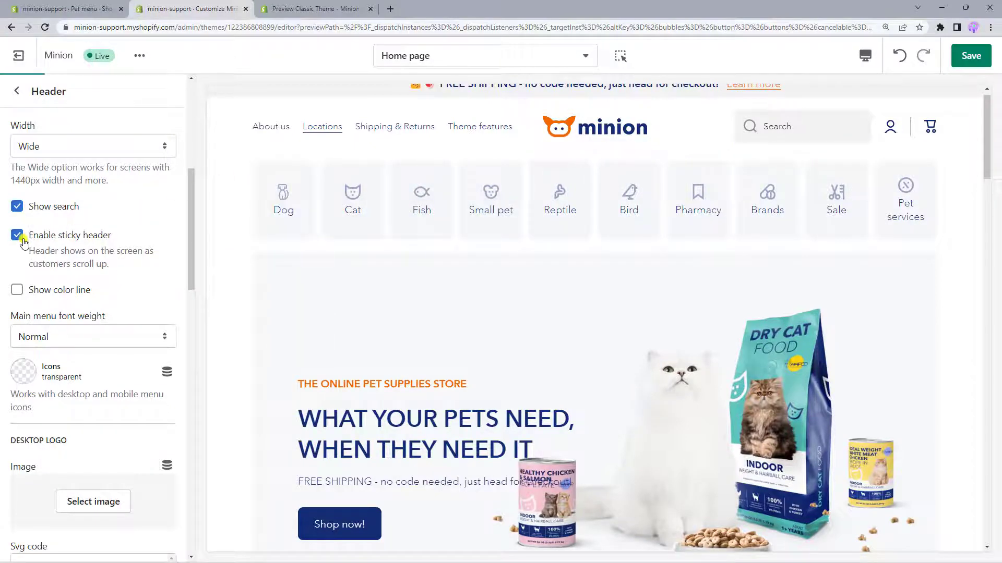
{"action": "key", "text": "ctrl+s"}
Confirm the sticky header stays pinned while scrolling, then enable Show color line.
{"action": "scroll", "coordinate": [228, 215], "scroll_direction": "down", "scroll_amount": 4}
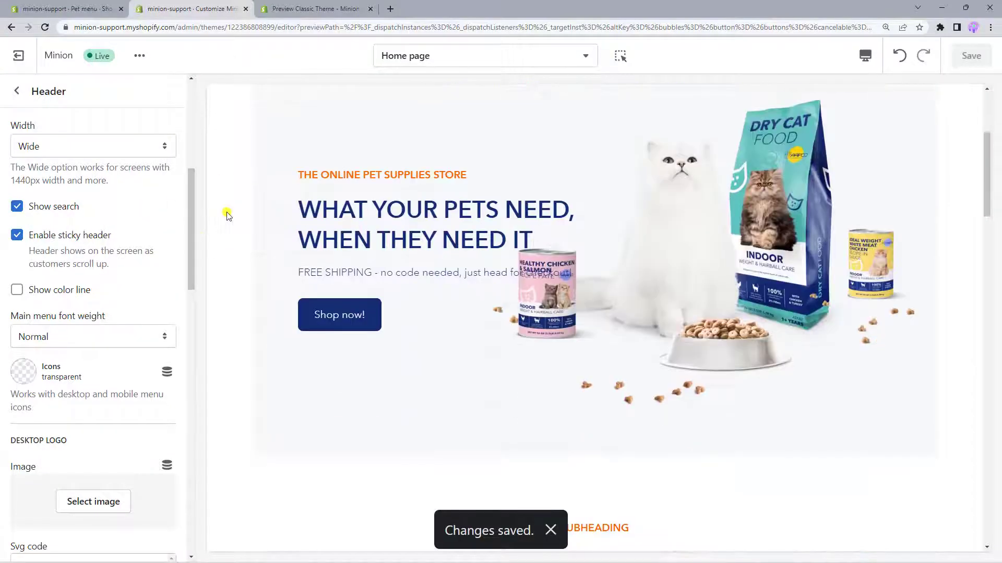
{"action": "scroll", "coordinate": [228, 215], "scroll_direction": "down", "scroll_amount": 10}
{"action": "scroll", "coordinate": [228, 215], "scroll_direction": "up", "scroll_amount": 2}
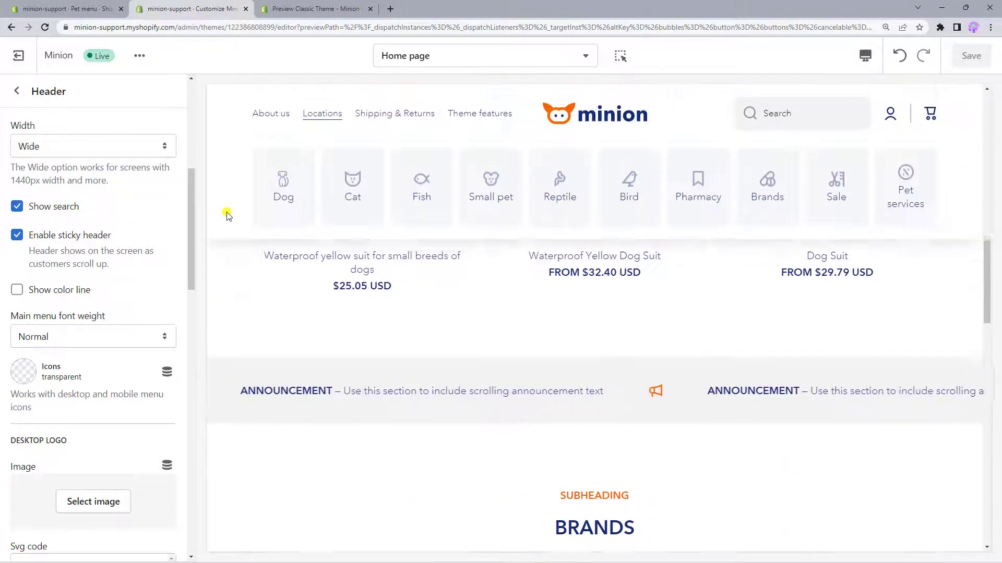
{"action": "scroll", "coordinate": [226, 217], "scroll_direction": "up", "scroll_amount": 4}
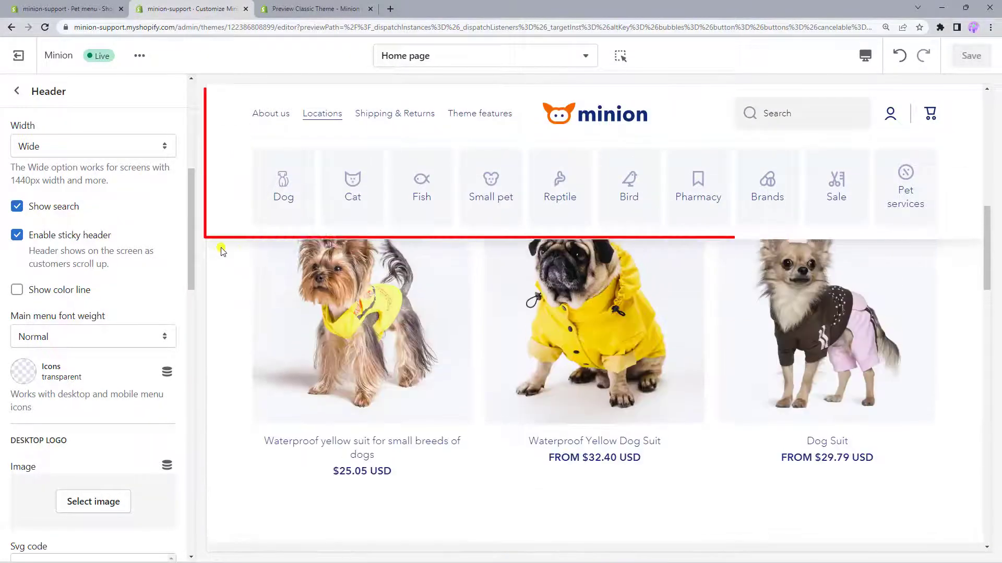
{"action": "scroll", "coordinate": [221, 251], "scroll_direction": "up", "scroll_amount": 8}
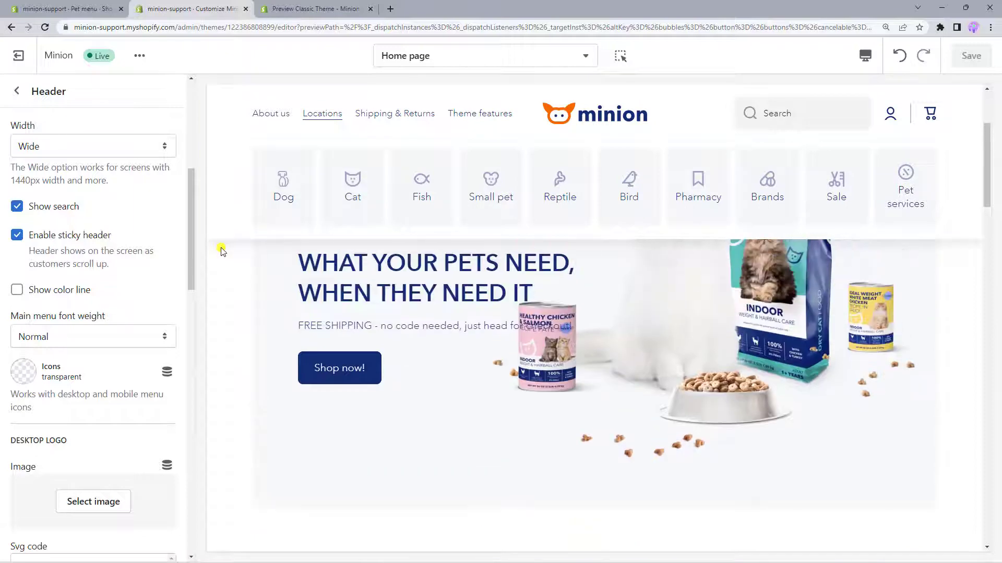
{"action": "scroll", "coordinate": [221, 252], "scroll_direction": "up", "scroll_amount": 4}
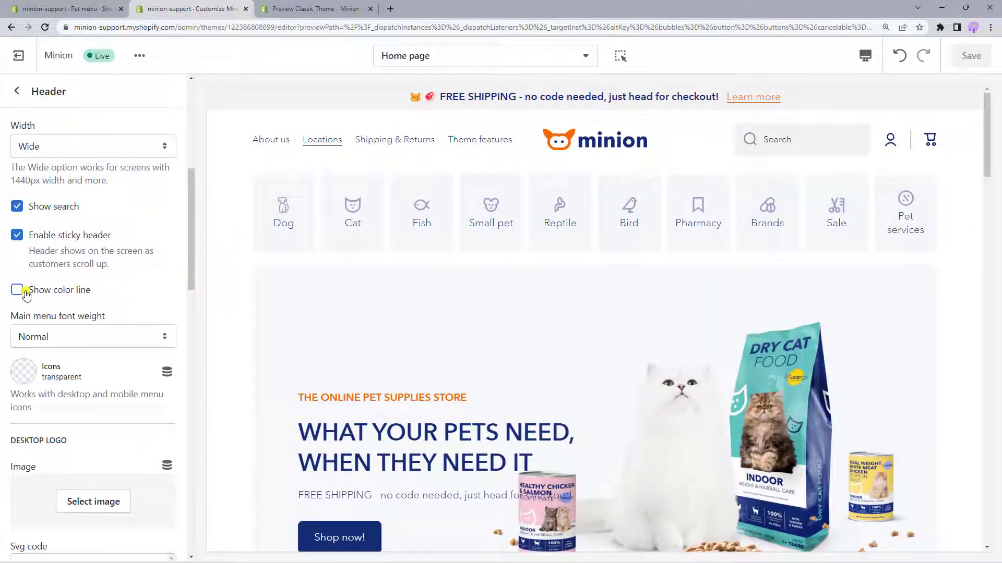
{"action": "left_click", "coordinate": [24, 291]}
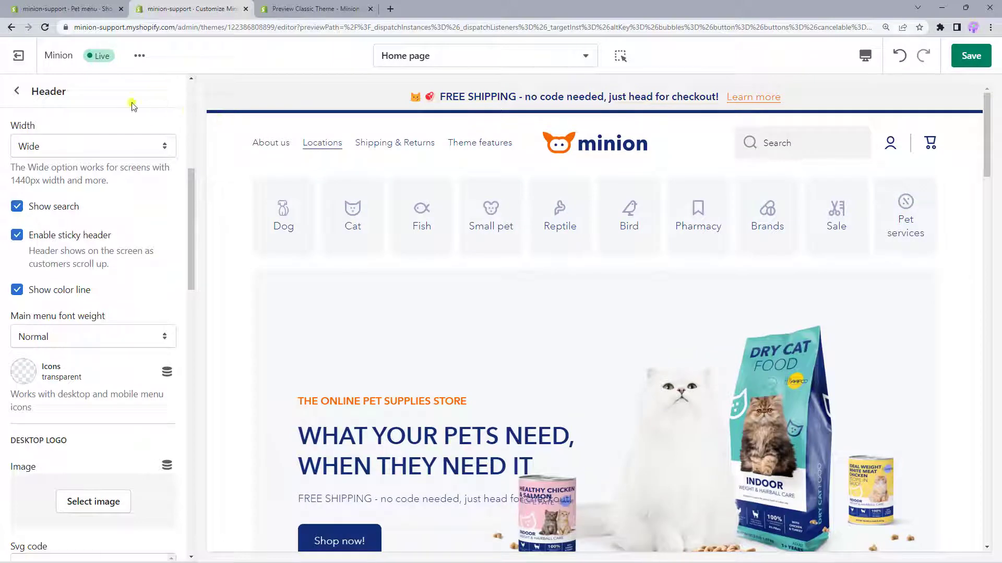
Hide the FREE SHIPPING announcement block and reopen the Header settings.
{"action": "left_click", "coordinate": [16, 90]}
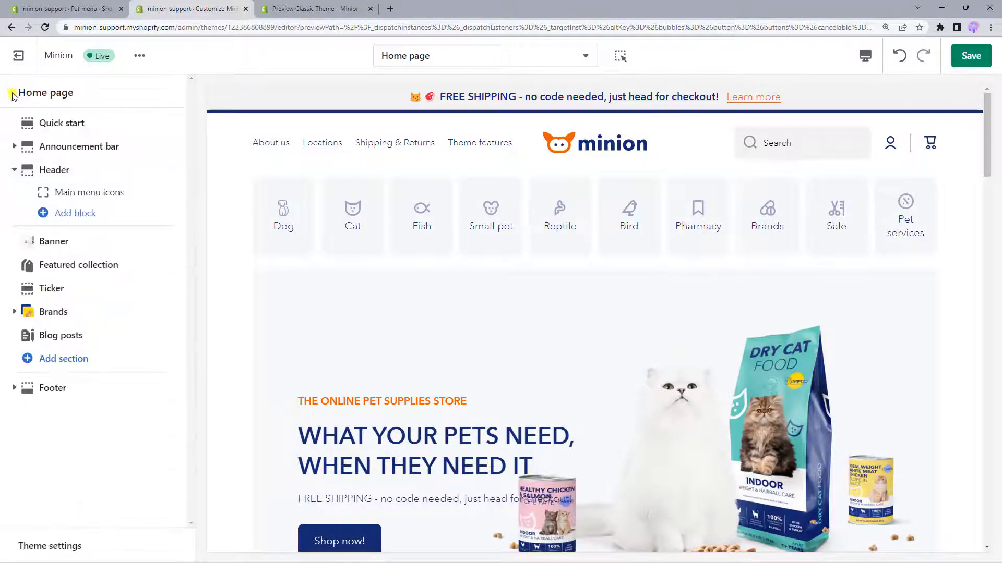
{"action": "left_click", "coordinate": [14, 146]}
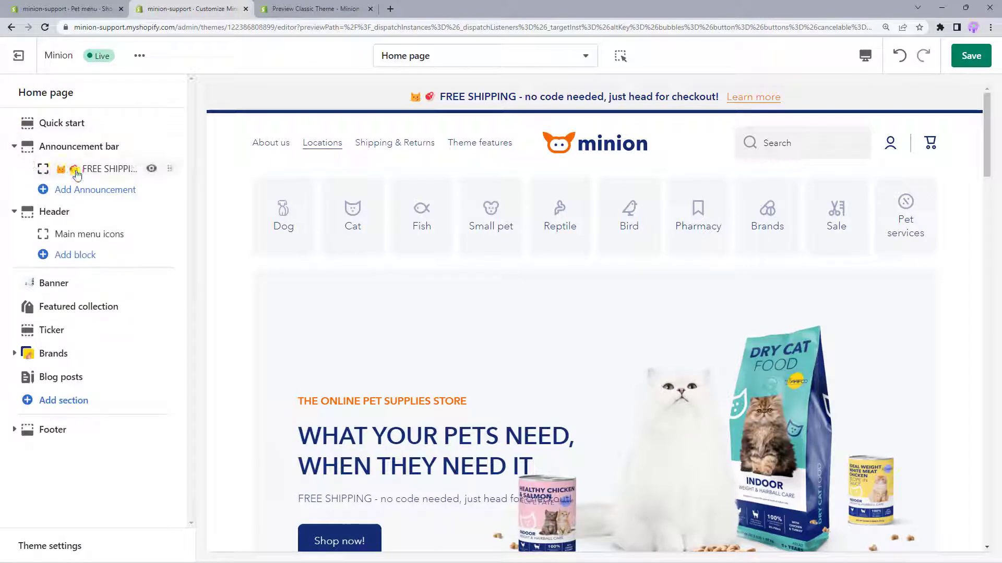
{"action": "left_click", "coordinate": [152, 169]}
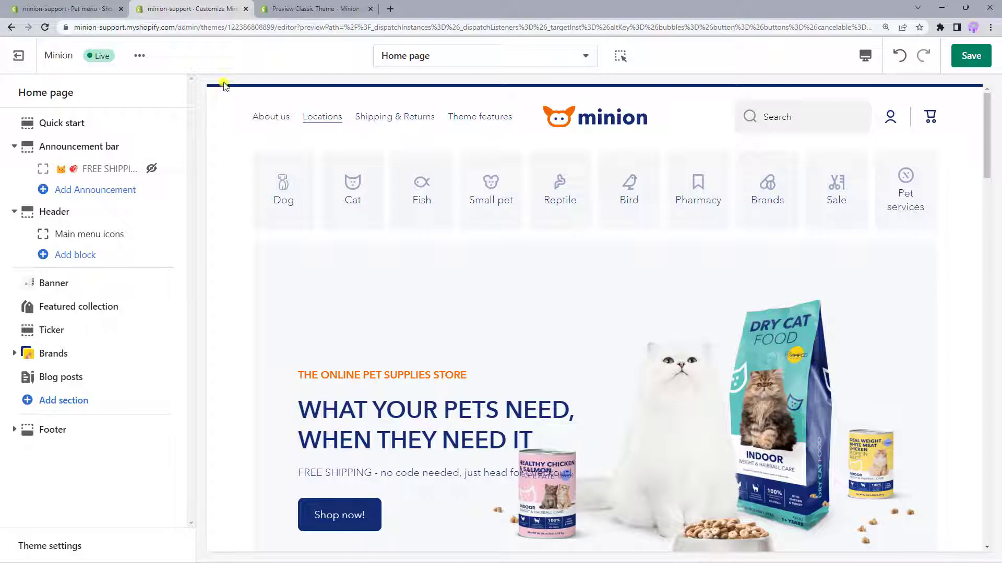
{"action": "left_click", "coordinate": [65, 212]}
{"action": "left_click_drag", "start_coordinate": [190, 197], "coordinate": [200, 334]}
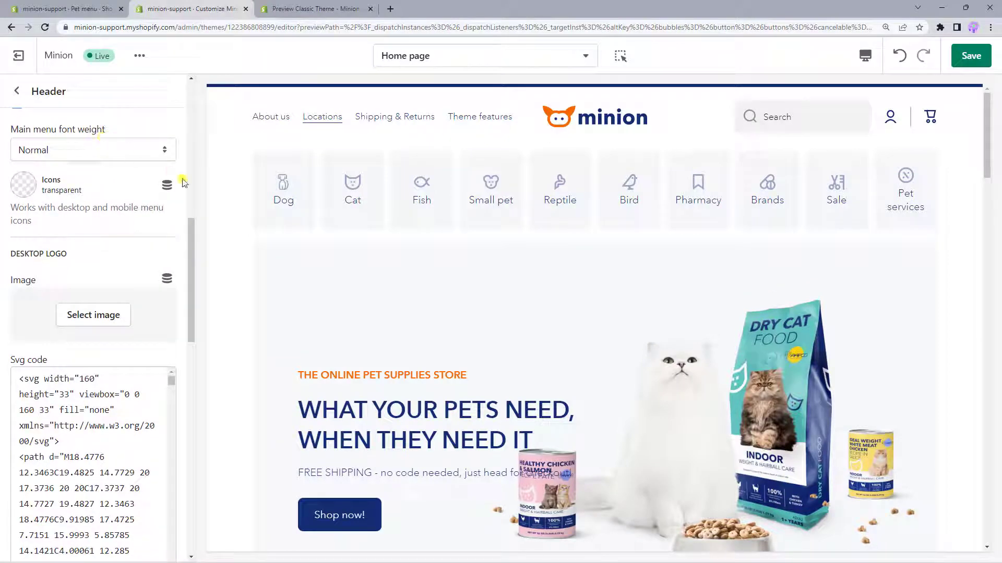
{"action": "mouse_move", "coordinate": [264, 207]}
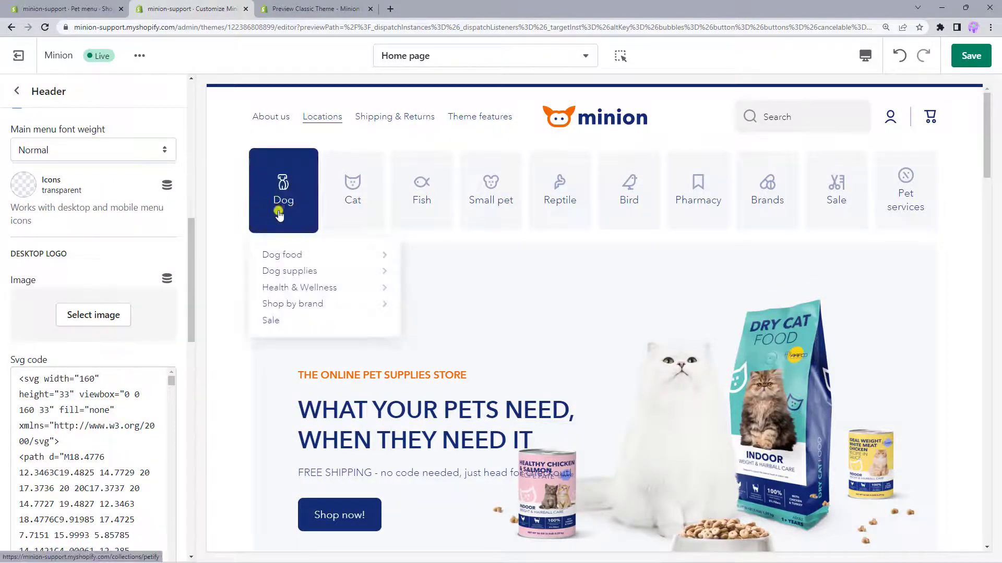
Set the main menu font weight to Bold.
{"action": "left_click", "coordinate": [163, 150]}
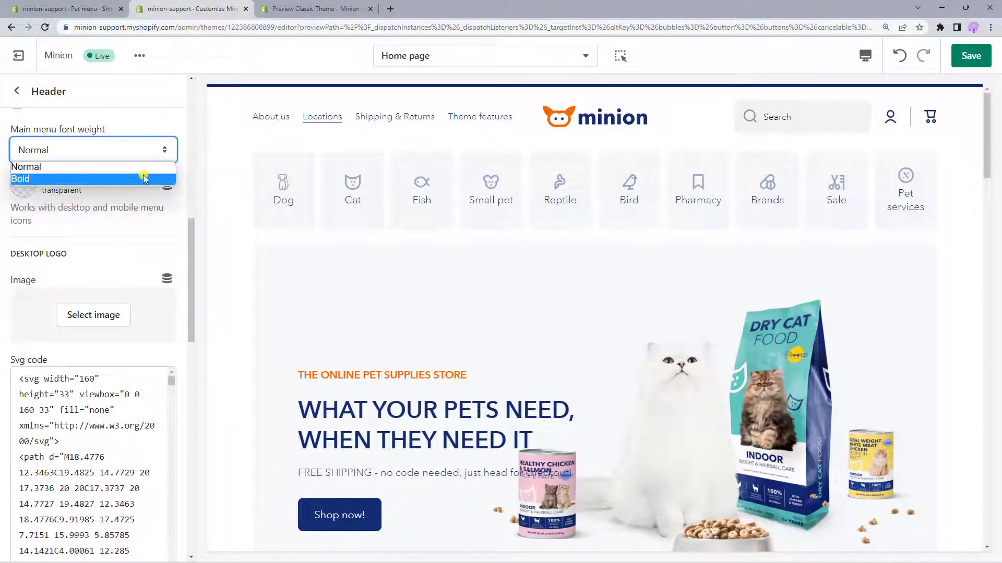
{"action": "left_click", "coordinate": [144, 178]}
{"action": "mouse_move", "coordinate": [272, 207]}
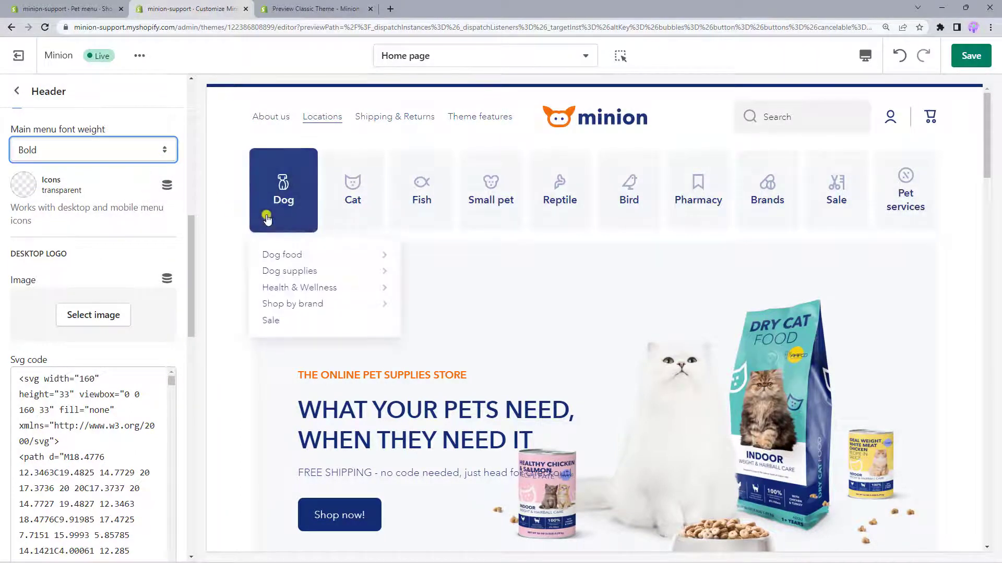
Try orange menu icons, then clear the icon hex value back to transparent.
{"action": "left_click", "coordinate": [19, 184]}
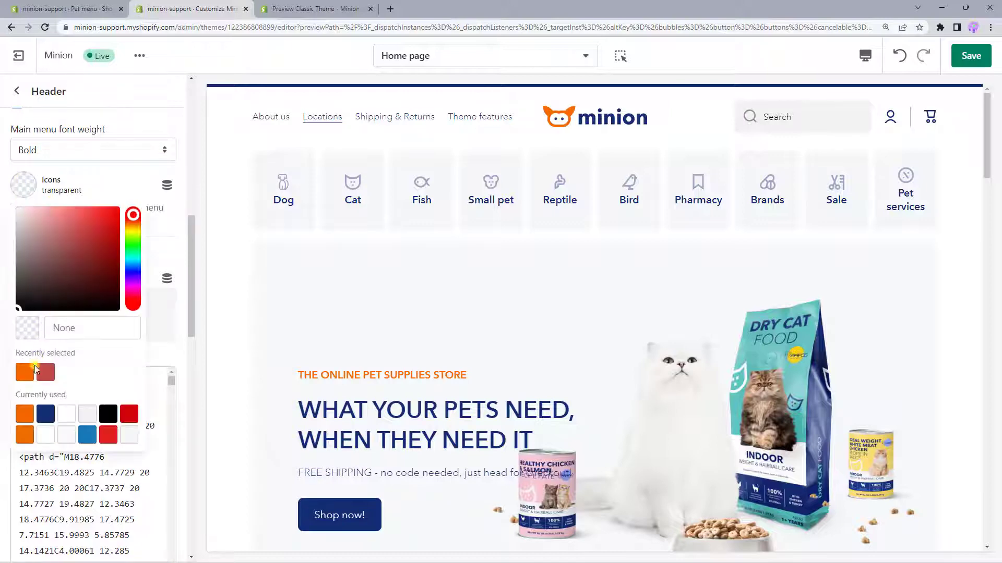
{"action": "left_click", "coordinate": [30, 374]}
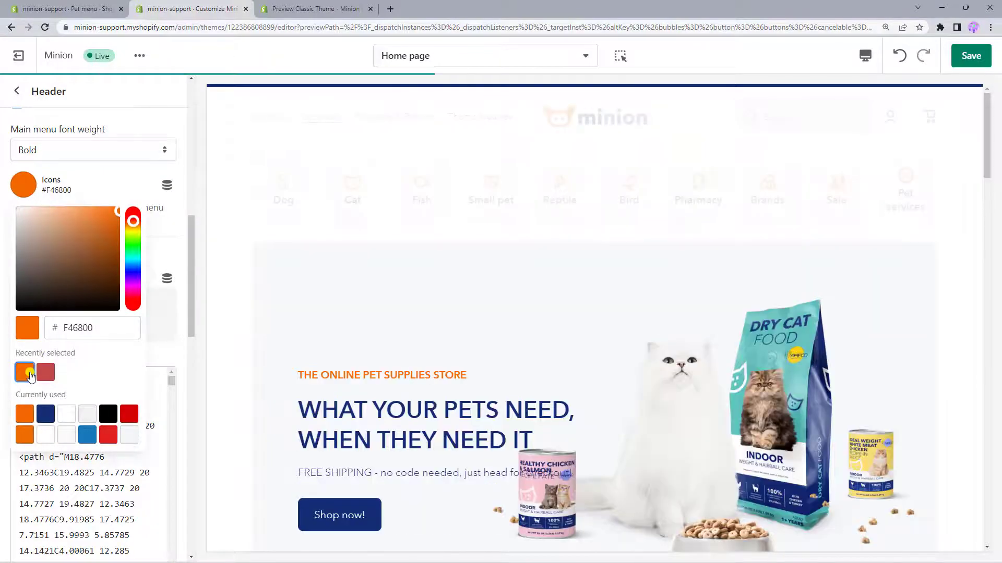
{"action": "mouse_move", "coordinate": [274, 208]}
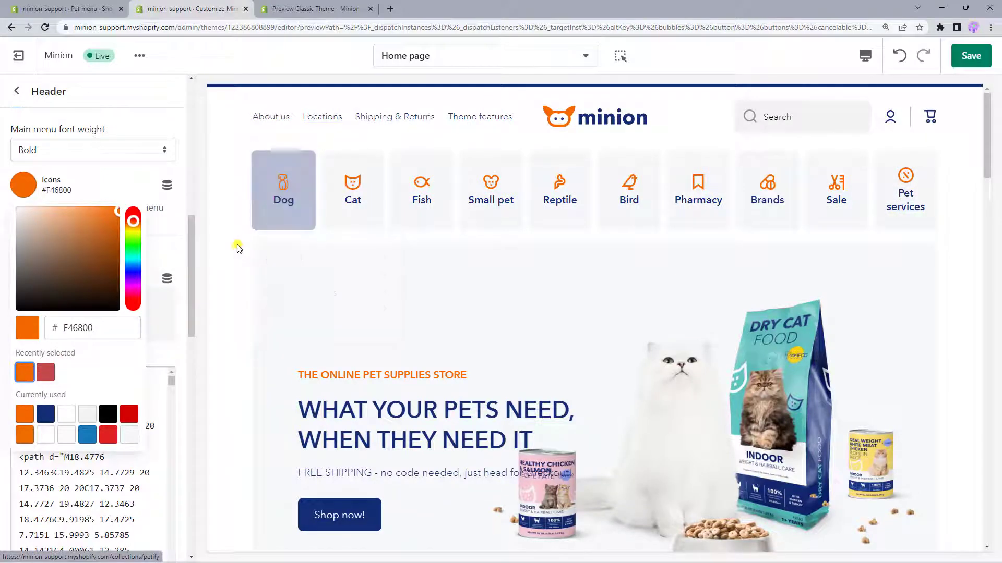
{"action": "left_click_drag", "start_coordinate": [97, 330], "coordinate": [59, 326]}
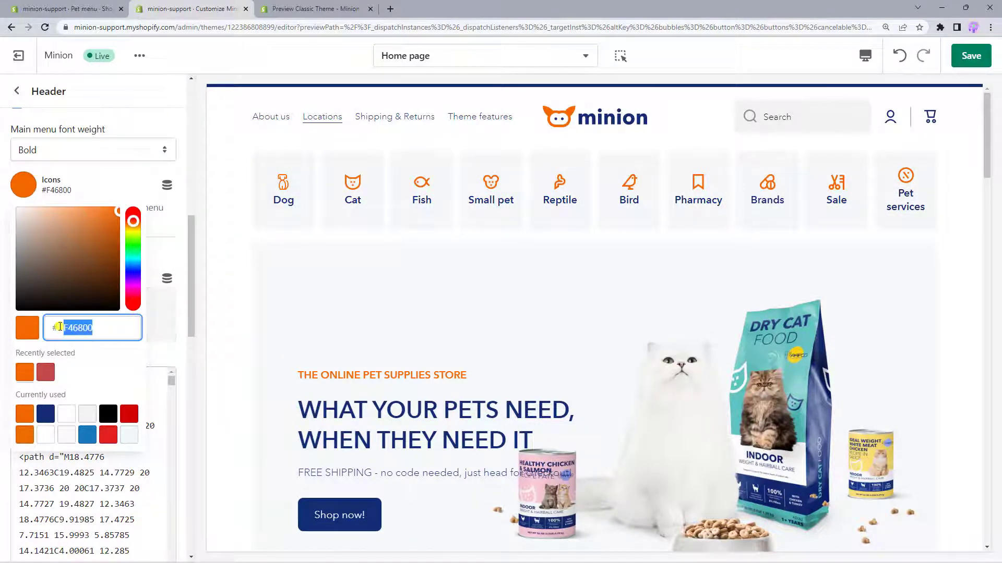
{"action": "key", "text": "BackSpace"}
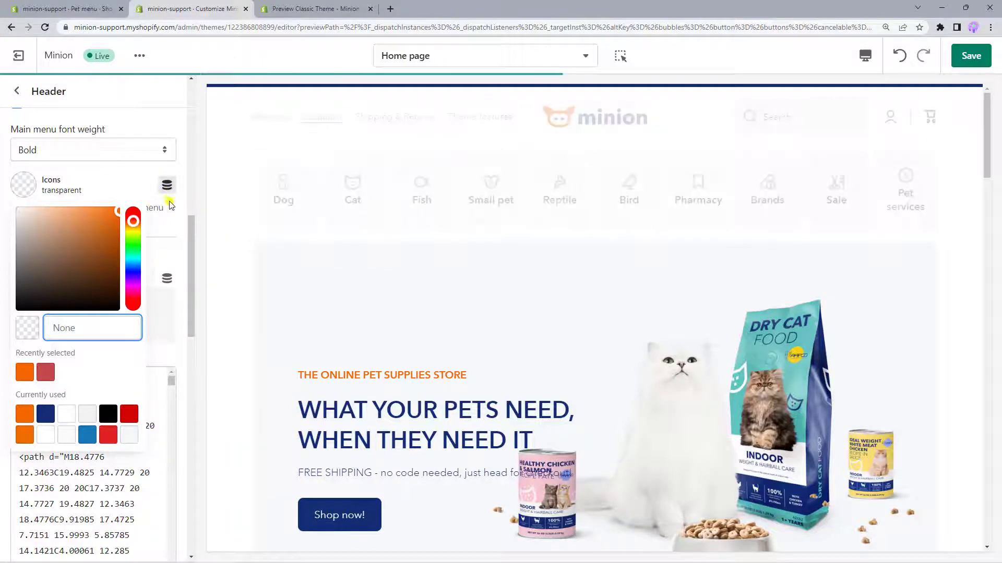
{"action": "scroll", "coordinate": [175, 209], "scroll_direction": "down", "scroll_amount": 1}
{"action": "scroll", "coordinate": [175, 209], "scroll_direction": "down", "scroll_amount": 1}
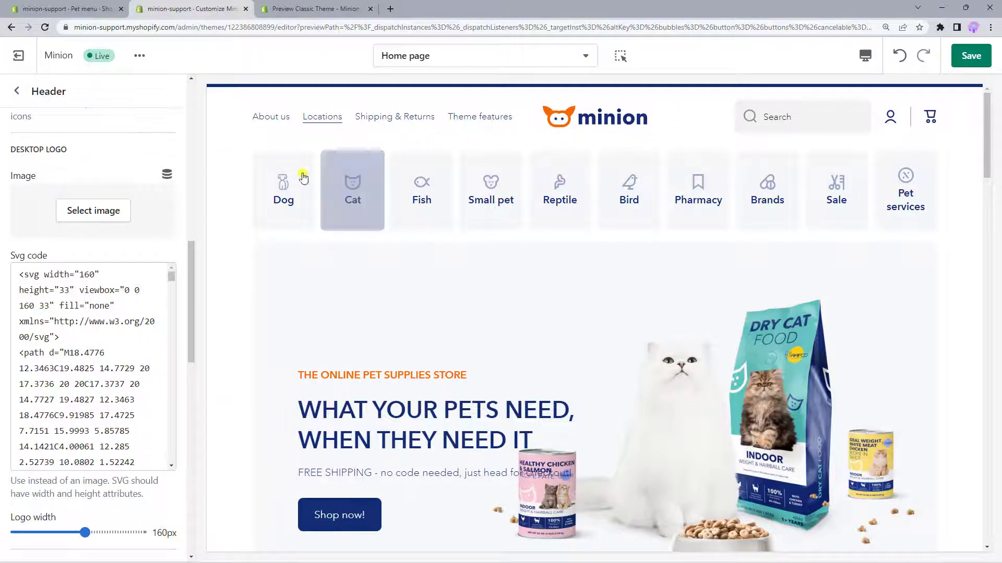
{"action": "scroll", "coordinate": [112, 200], "scroll_direction": "down", "scroll_amount": 5}
{"action": "scroll", "coordinate": [111, 200], "scroll_direction": "down", "scroll_amount": 2}
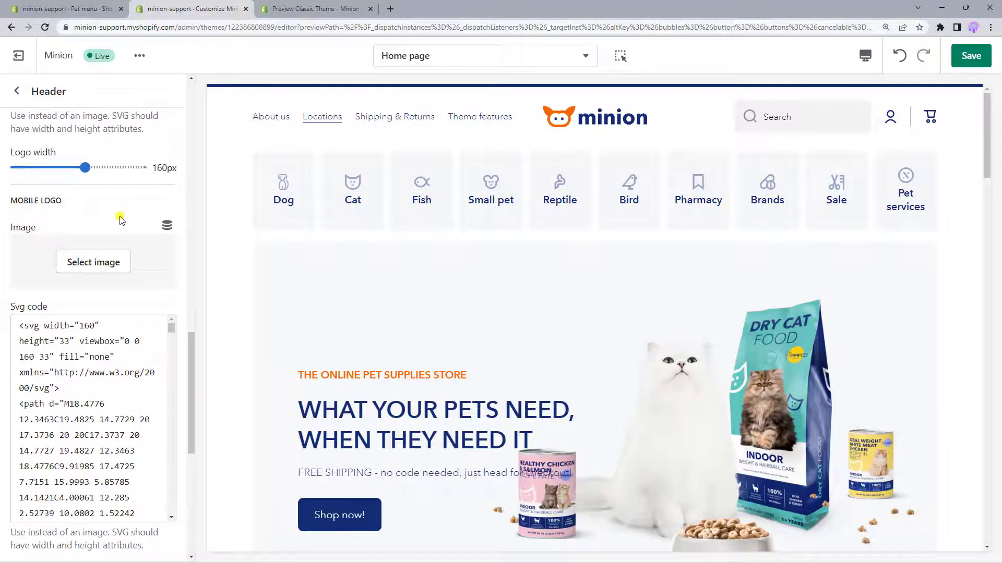
{"action": "scroll", "coordinate": [120, 219], "scroll_direction": "up", "scroll_amount": 8}
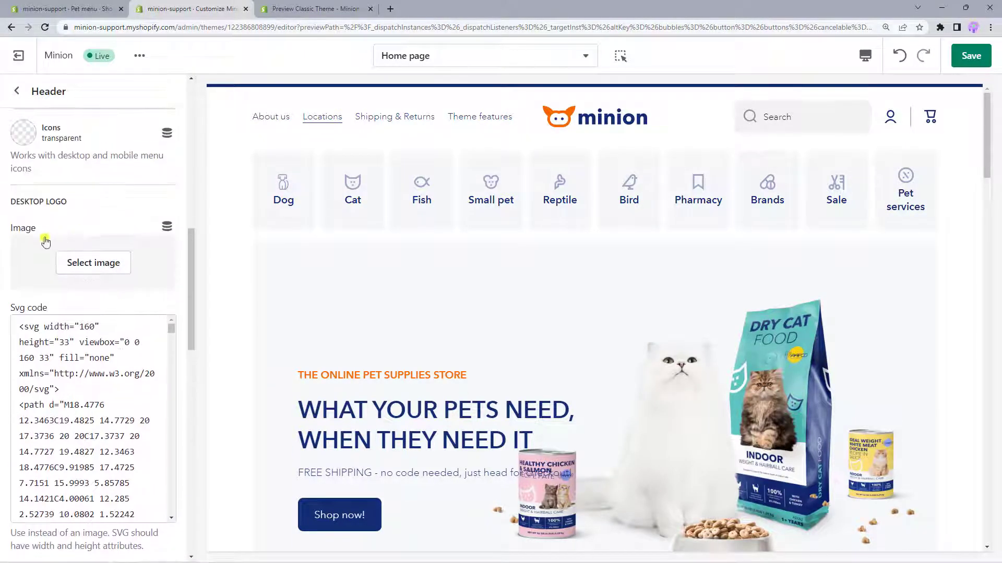
{"action": "left_click", "coordinate": [107, 260]}
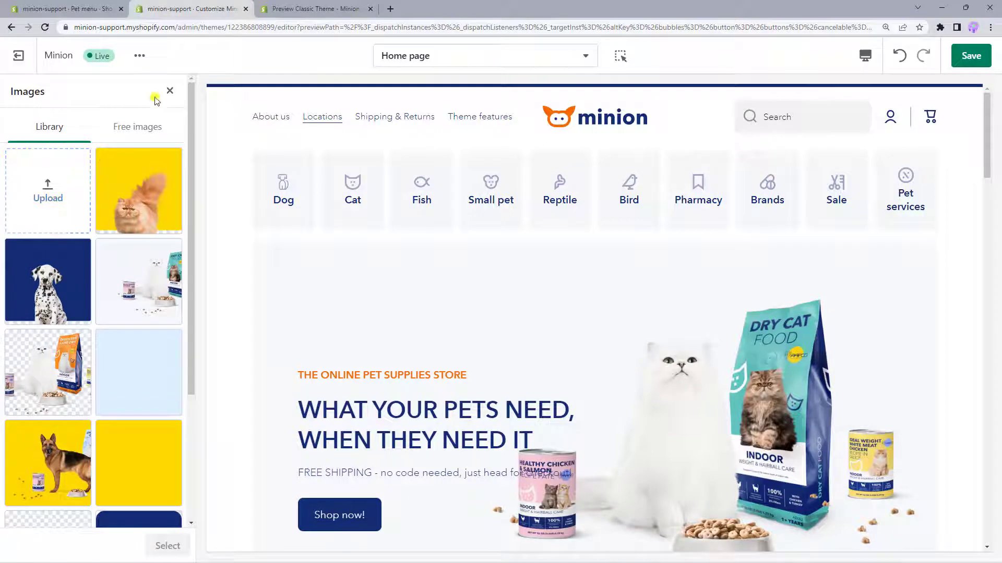
{"action": "left_click", "coordinate": [169, 91]}
{"action": "scroll", "coordinate": [129, 259], "scroll_direction": "down", "scroll_amount": 1}
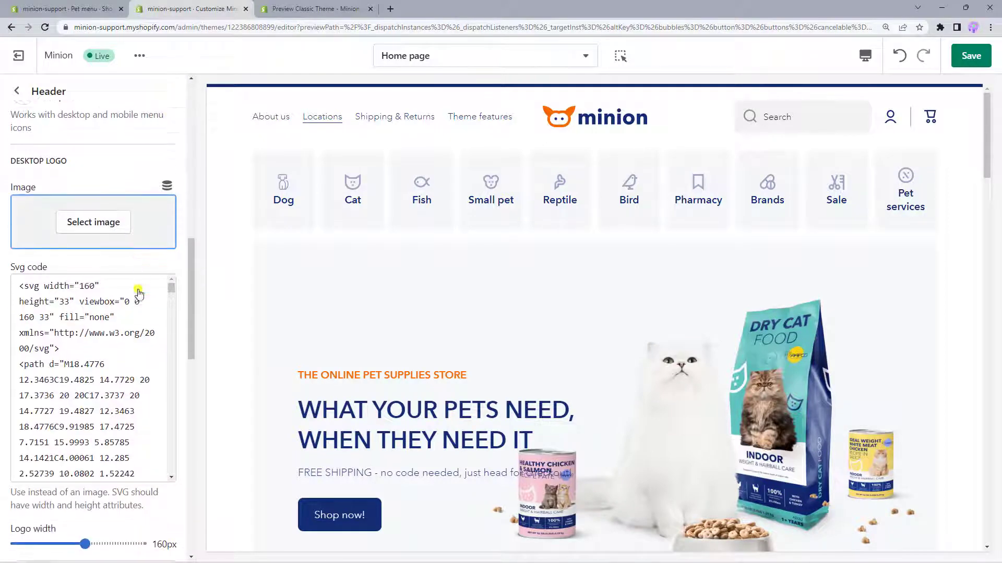
{"action": "left_click_drag", "start_coordinate": [23, 277], "coordinate": [76, 288]}
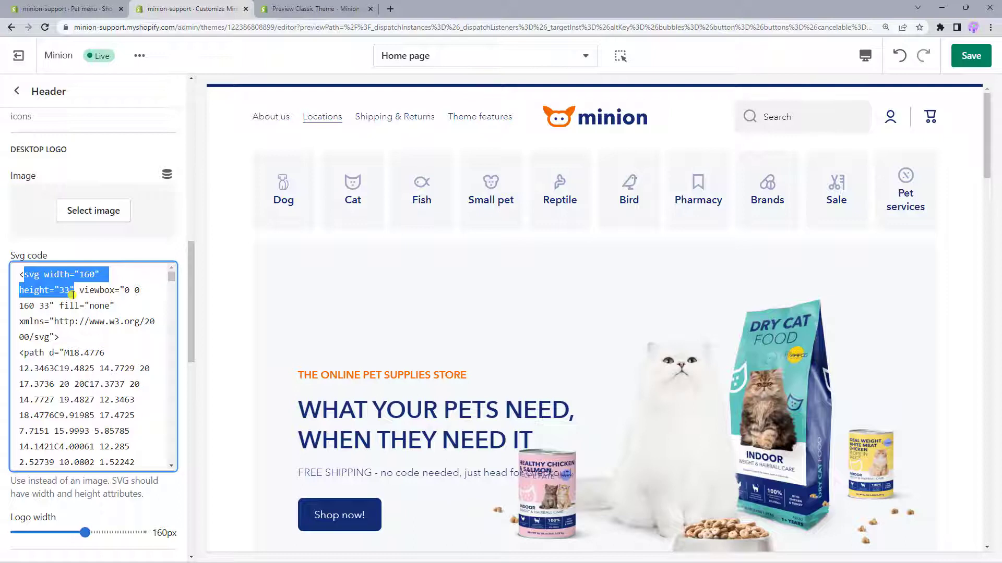
{"action": "left_click", "coordinate": [73, 296]}
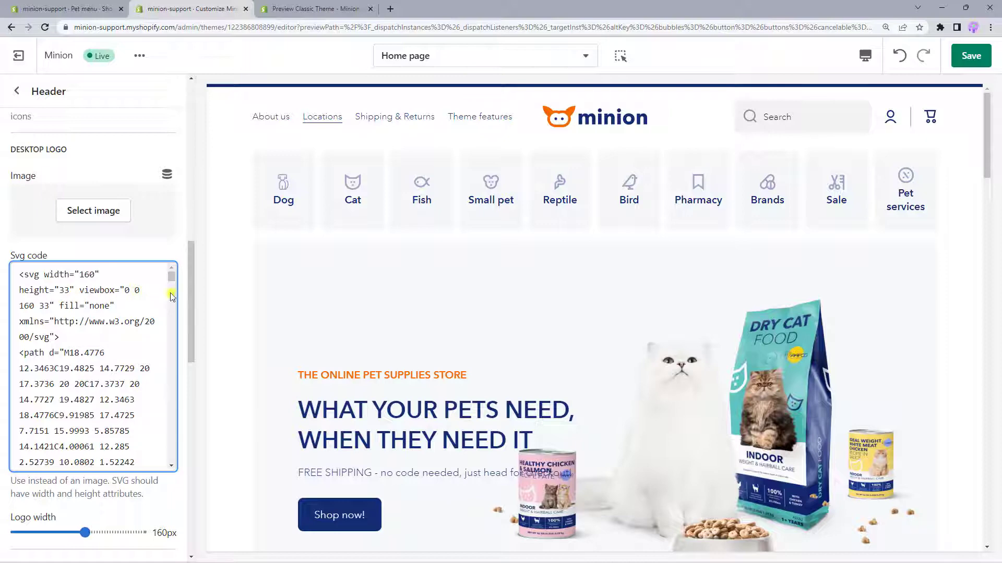
{"action": "scroll", "coordinate": [181, 300], "scroll_direction": "down", "scroll_amount": 4}
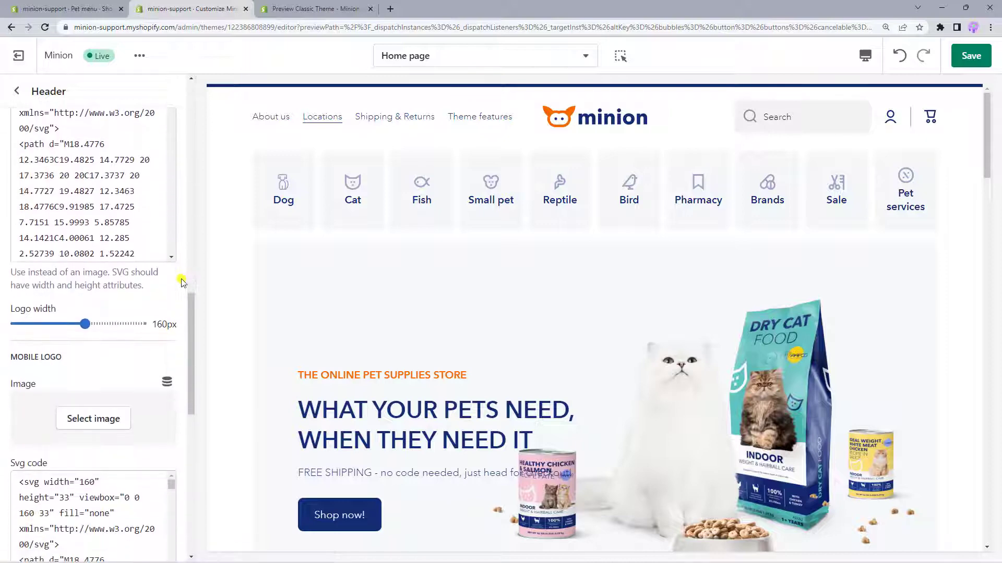
{"action": "mouse_move", "coordinate": [83, 324]}
{"action": "left_mouse_down"}
{"action": "mouse_move", "coordinate": [58, 323]}
{"action": "mouse_move", "coordinate": [144, 329]}
{"action": "mouse_move", "coordinate": [83, 325]}
{"action": "left_mouse_up"}
Expand the Header's Theme settings section to reveal the Cart icon select, currently Basket.
{"action": "scroll", "coordinate": [183, 323], "scroll_direction": "down", "scroll_amount": 3}
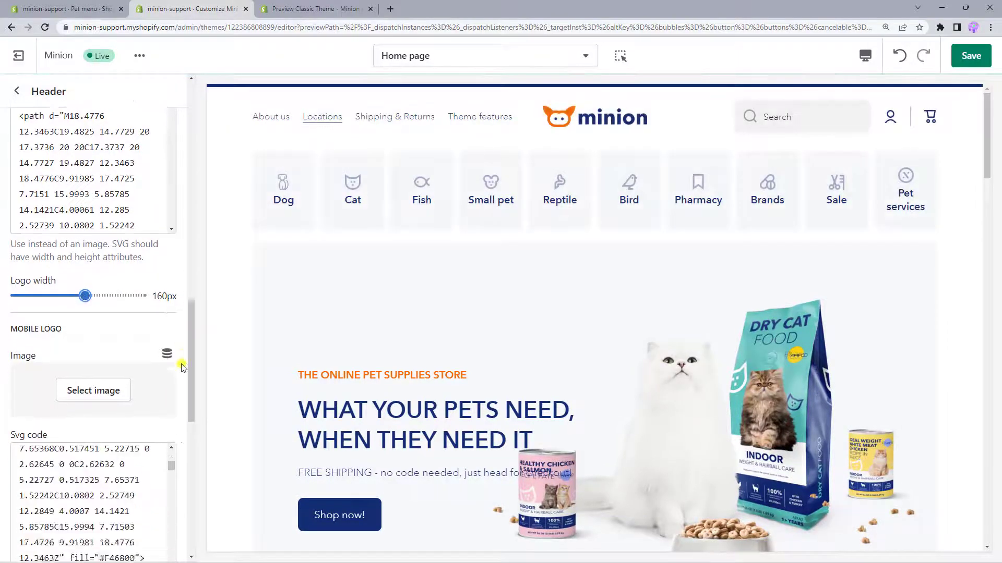
{"action": "scroll", "coordinate": [182, 386], "scroll_direction": "down", "scroll_amount": 9}
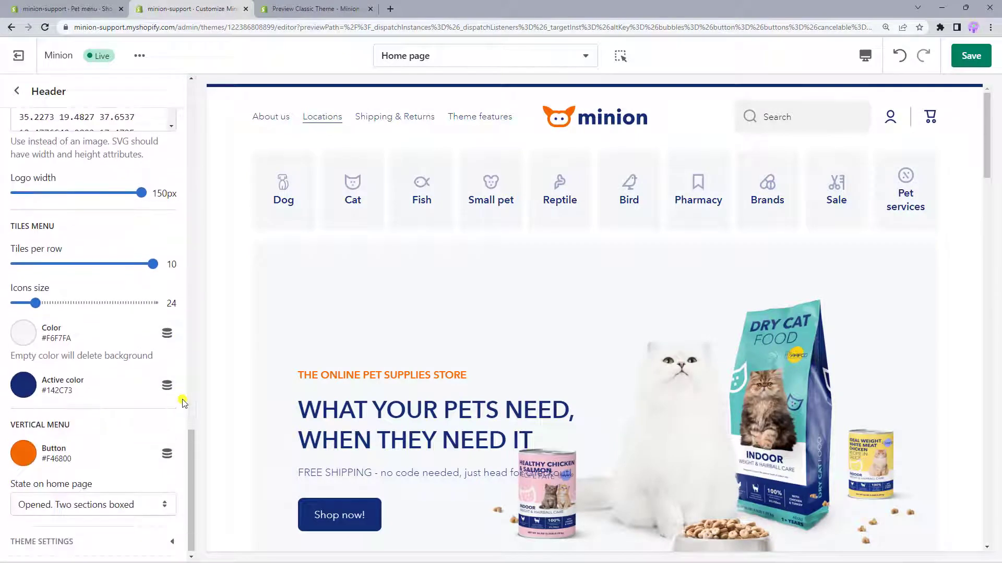
{"action": "left_click", "coordinate": [172, 536]}
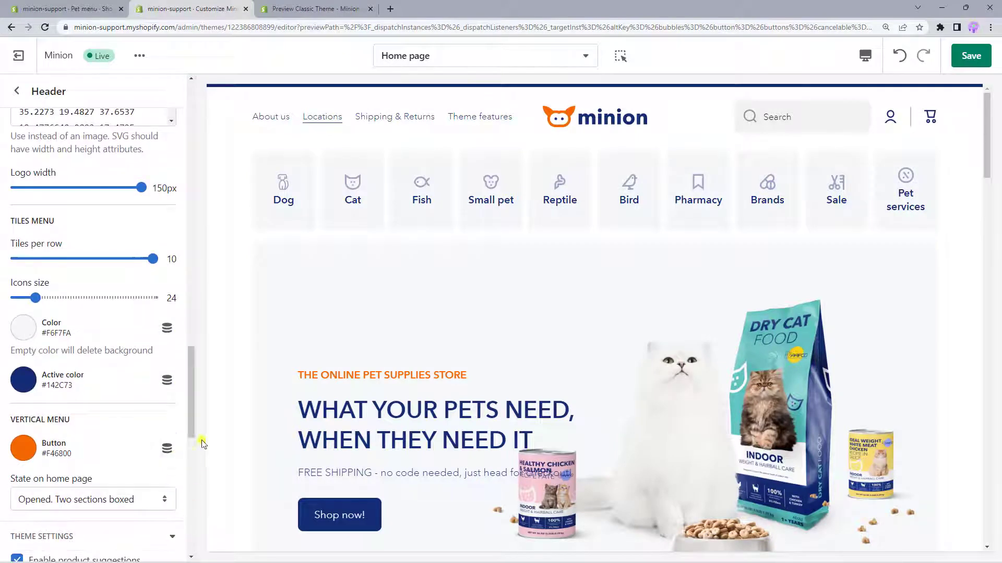
{"action": "scroll", "coordinate": [191, 424], "scroll_direction": "down", "scroll_amount": 1}
{"action": "scroll", "coordinate": [191, 432], "scroll_direction": "down", "scroll_amount": 2}
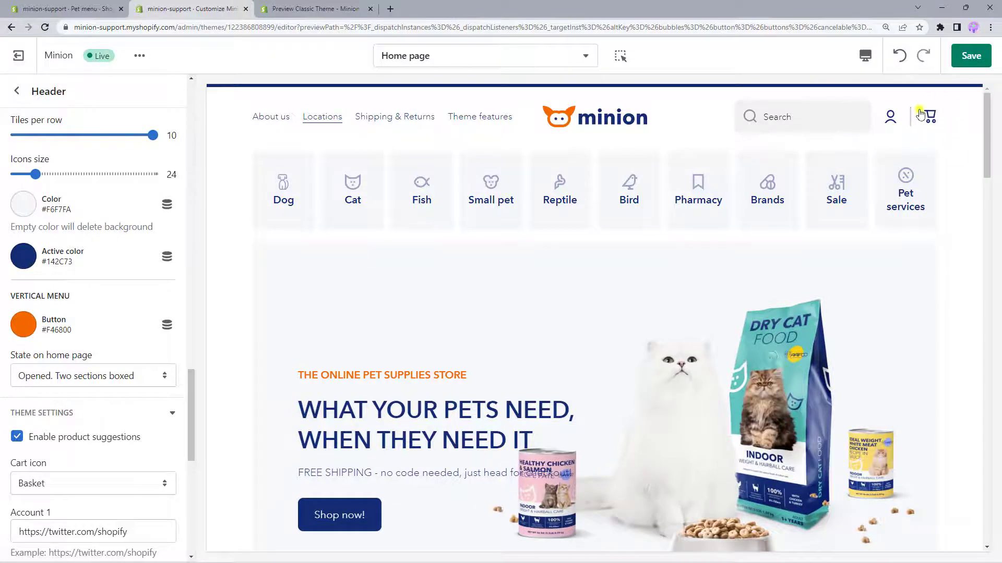
Try the Bag and Cart header icons, then set the cart icon to Basket and save.
{"action": "left_click", "coordinate": [165, 485]}
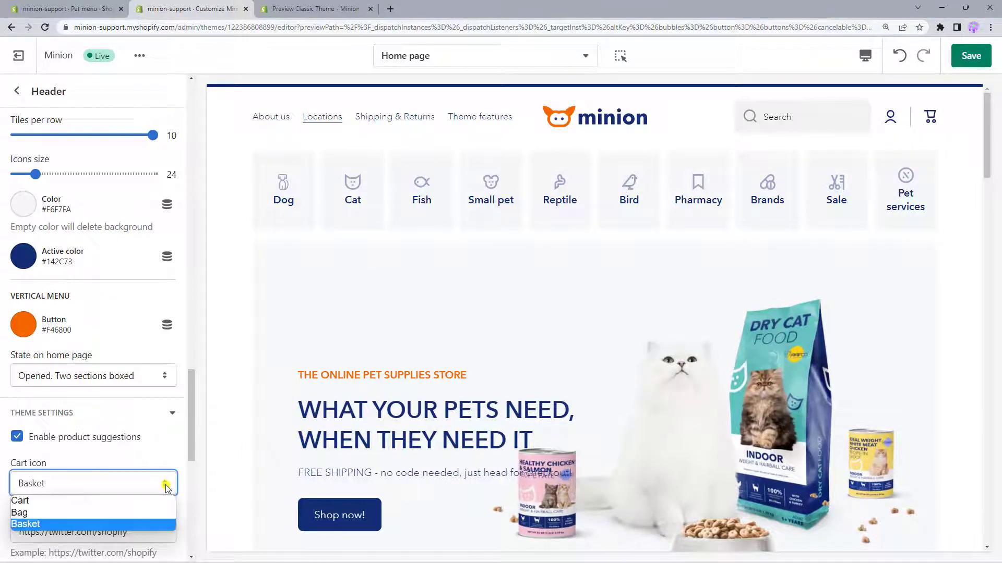
{"action": "left_click", "coordinate": [99, 513]}
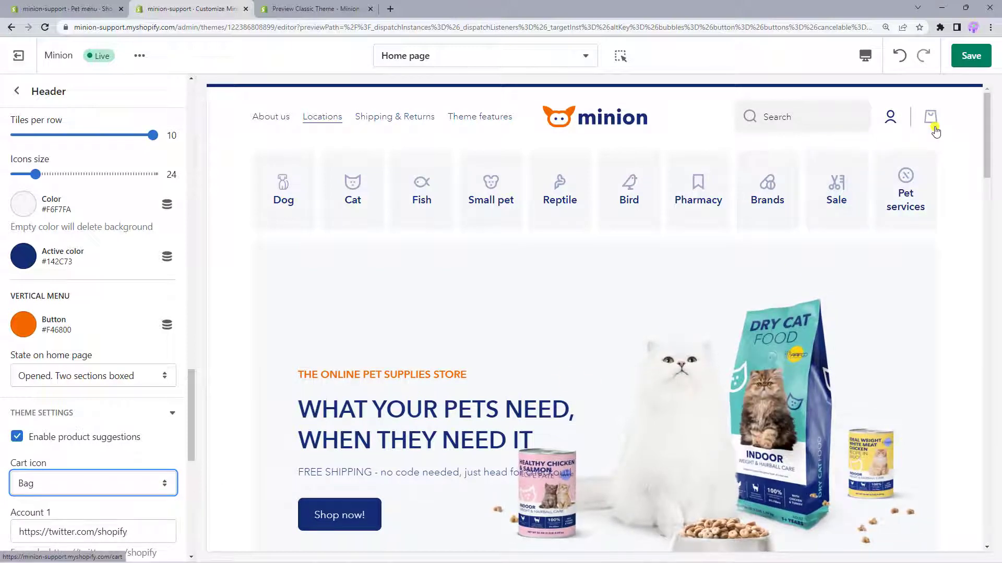
{"action": "left_click", "coordinate": [165, 484]}
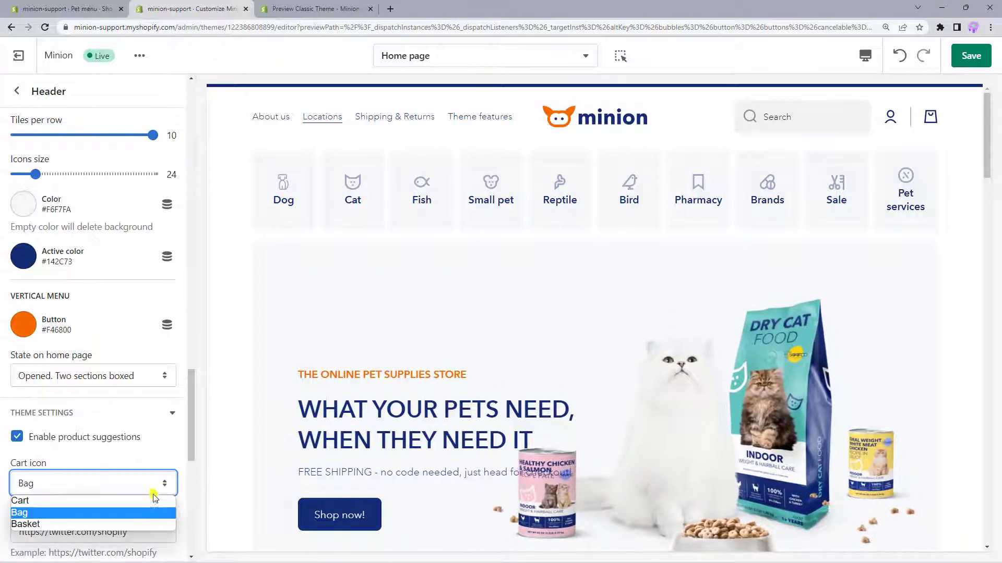
{"action": "left_click", "coordinate": [133, 502]}
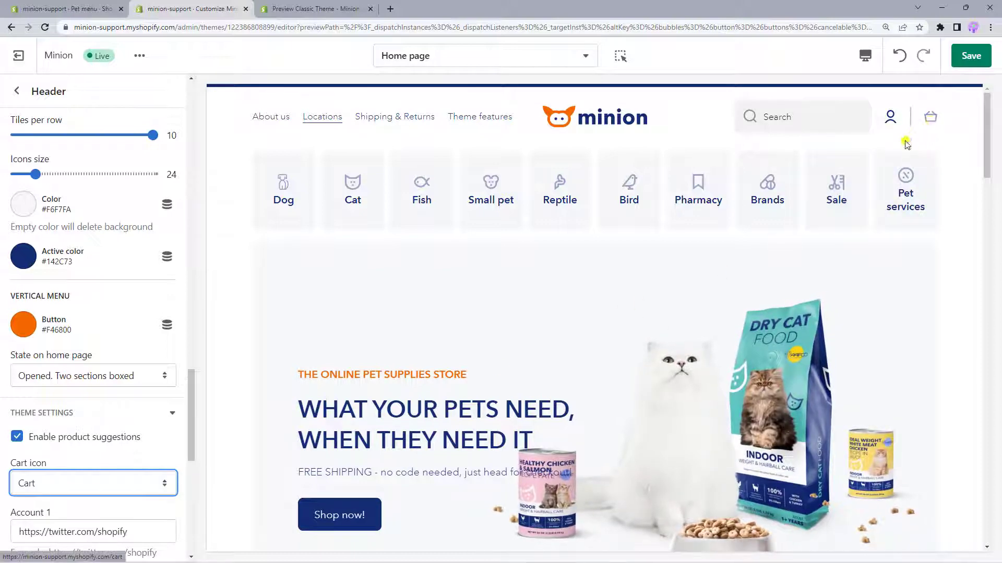
{"action": "left_click", "coordinate": [163, 483]}
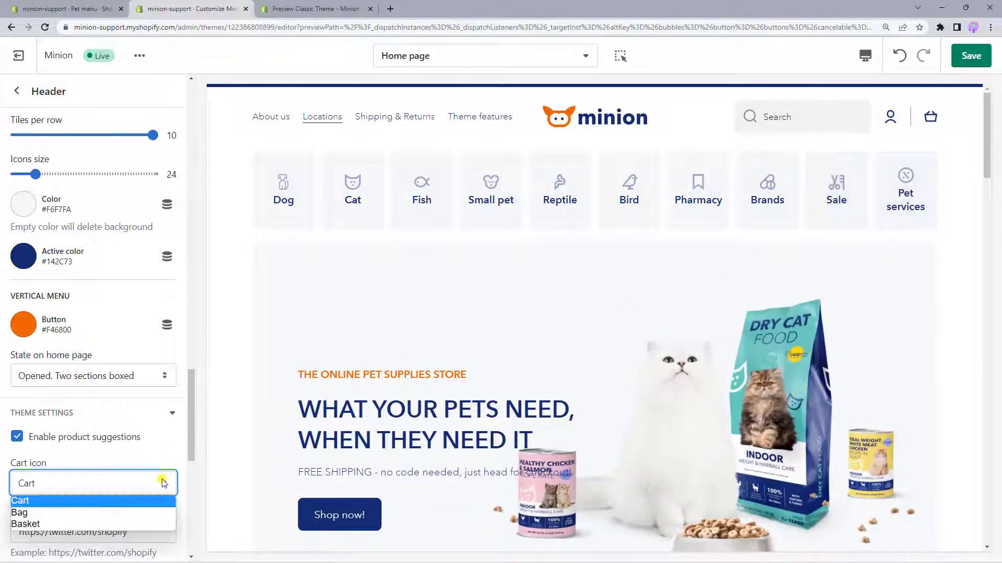
{"action": "left_click", "coordinate": [135, 524]}
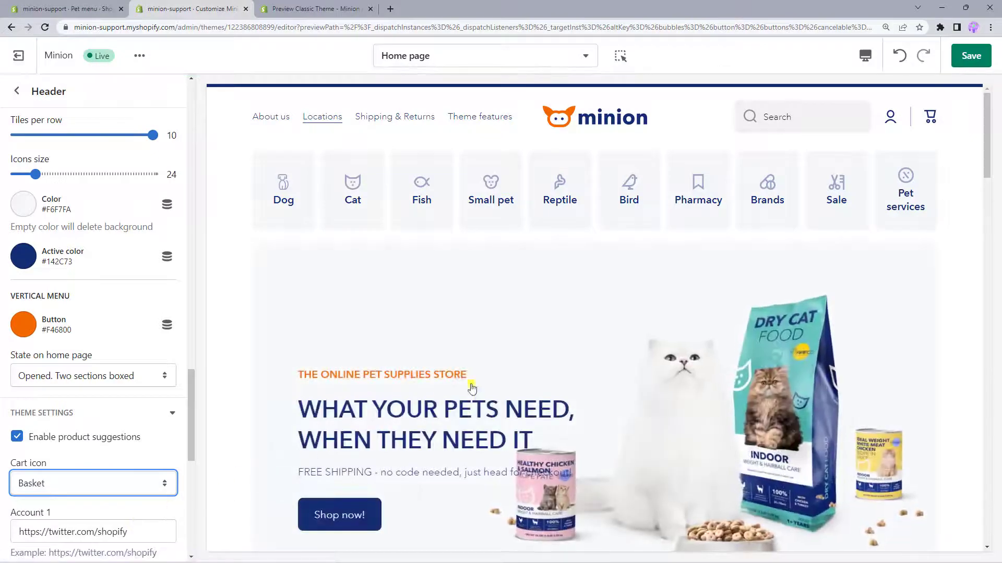
{"action": "left_click", "coordinate": [974, 55]}
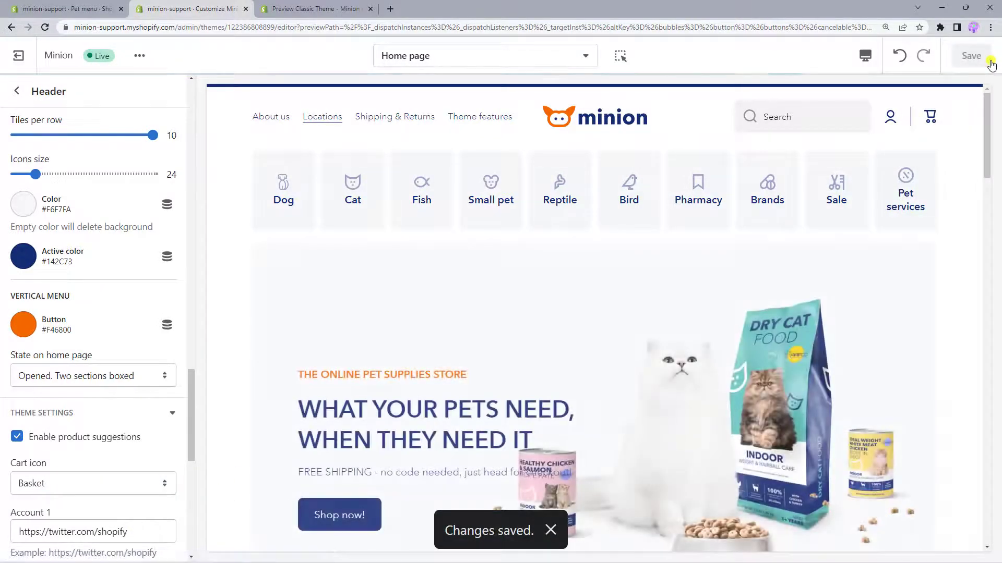
Open the live storefront in a new tab to view the saved header.
{"action": "left_click", "coordinate": [139, 56]}
{"action": "left_click", "coordinate": [100, 194]}
{"action": "left_click", "coordinate": [291, 13]}
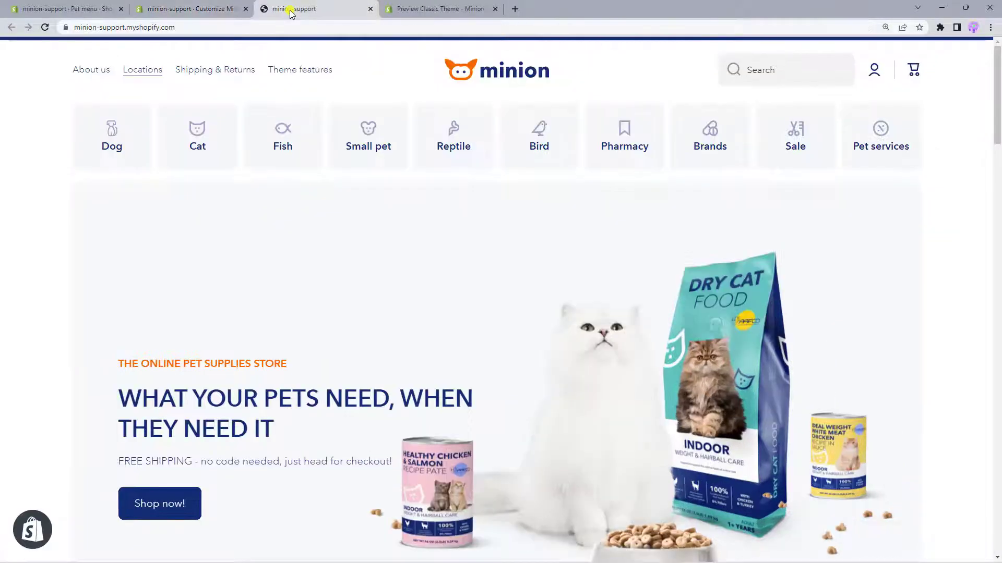
Compare against Minion's Tiles style demo store, then return to the store's storefront tab.
{"action": "left_click", "coordinate": [412, 14]}
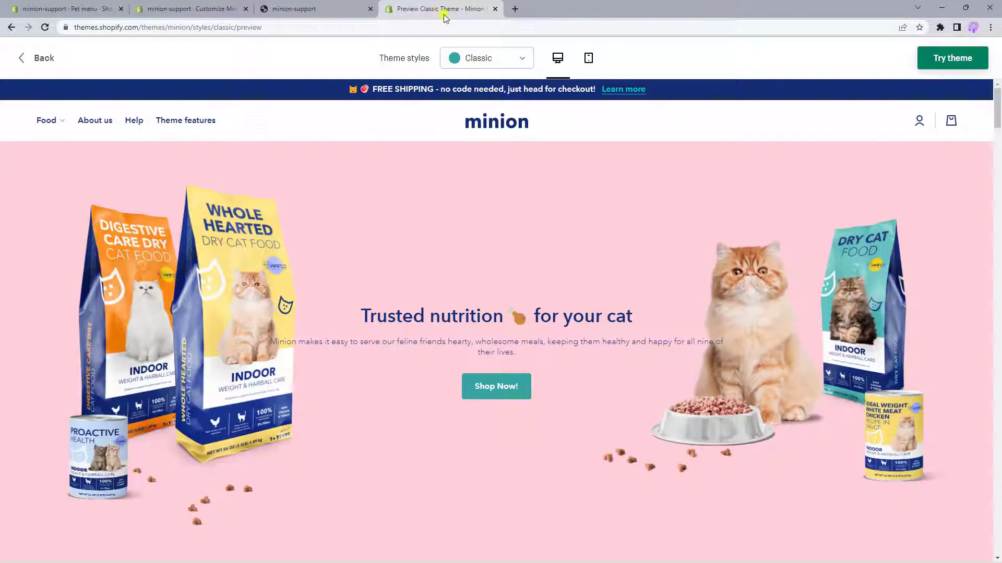
{"action": "left_click", "coordinate": [520, 60]}
{"action": "left_click", "coordinate": [499, 110]}
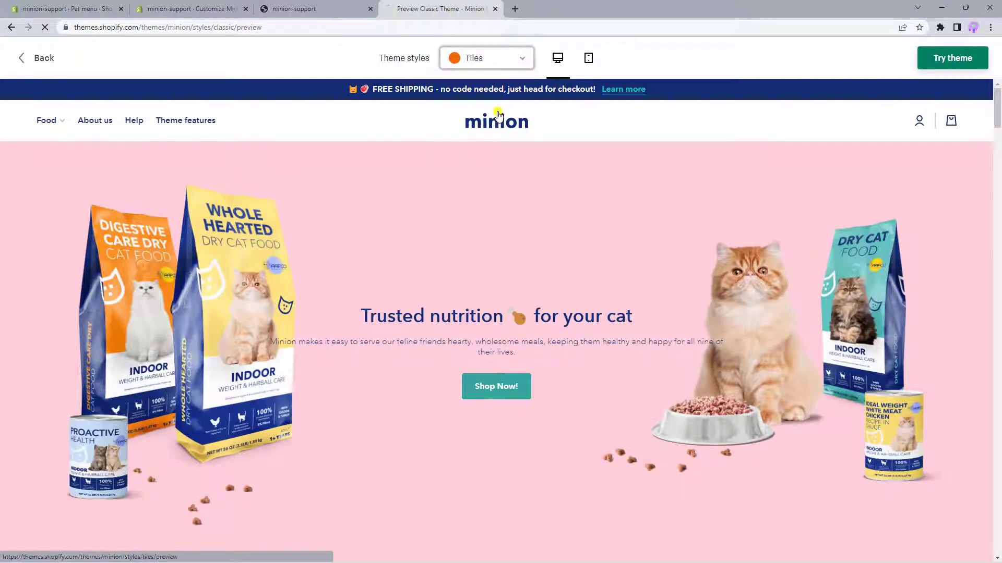
{"action": "left_click", "coordinate": [501, 110]}
{"action": "left_click", "coordinate": [568, 9]}
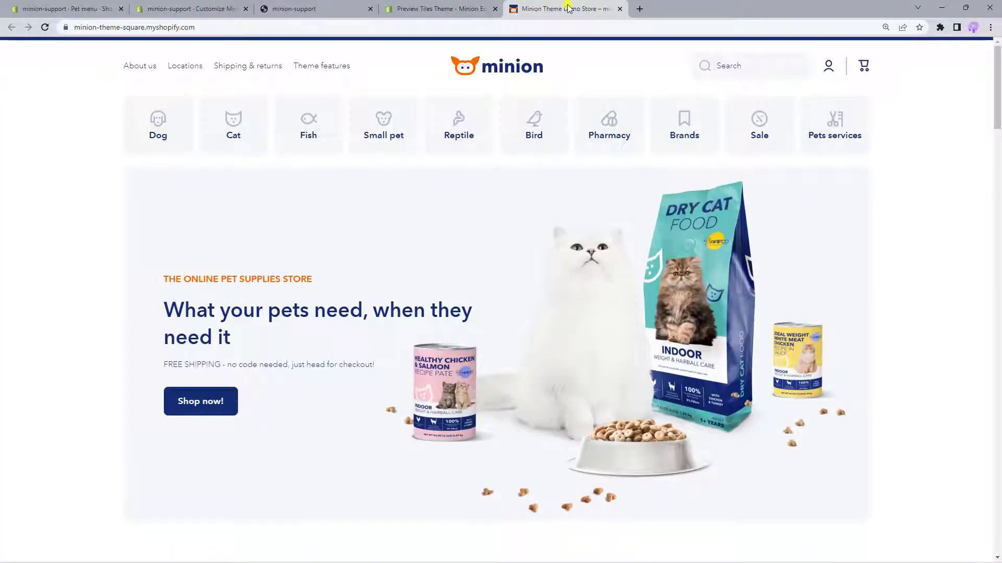
{"action": "left_click", "coordinate": [304, 13]}
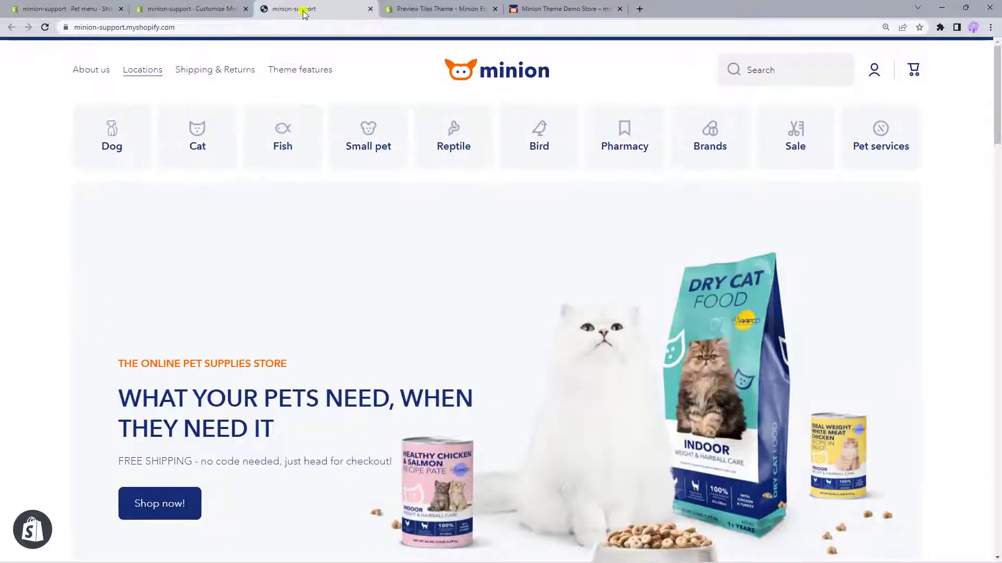